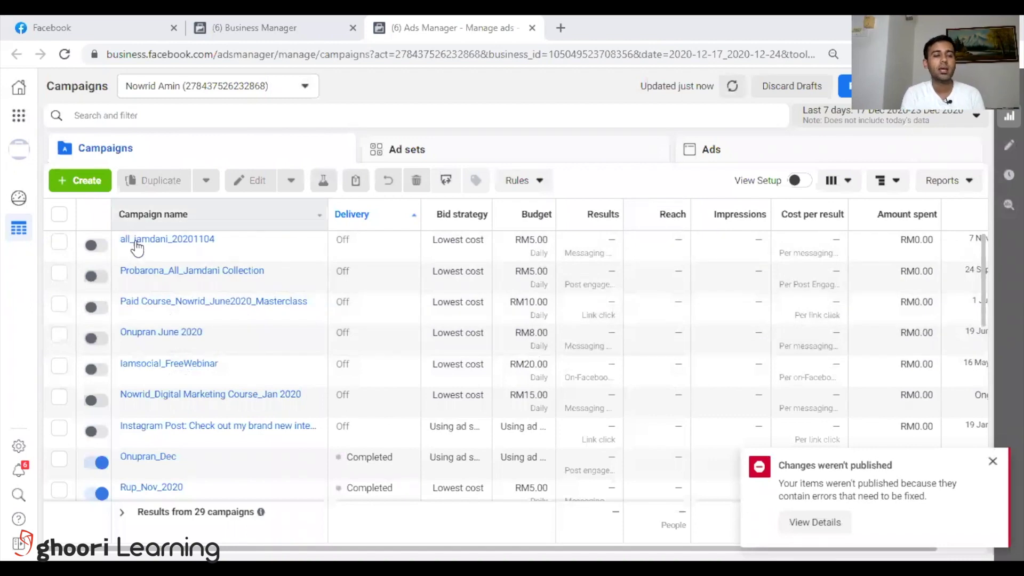
Step: Create a new campaign with the Lead Generation objective
click(90, 181)
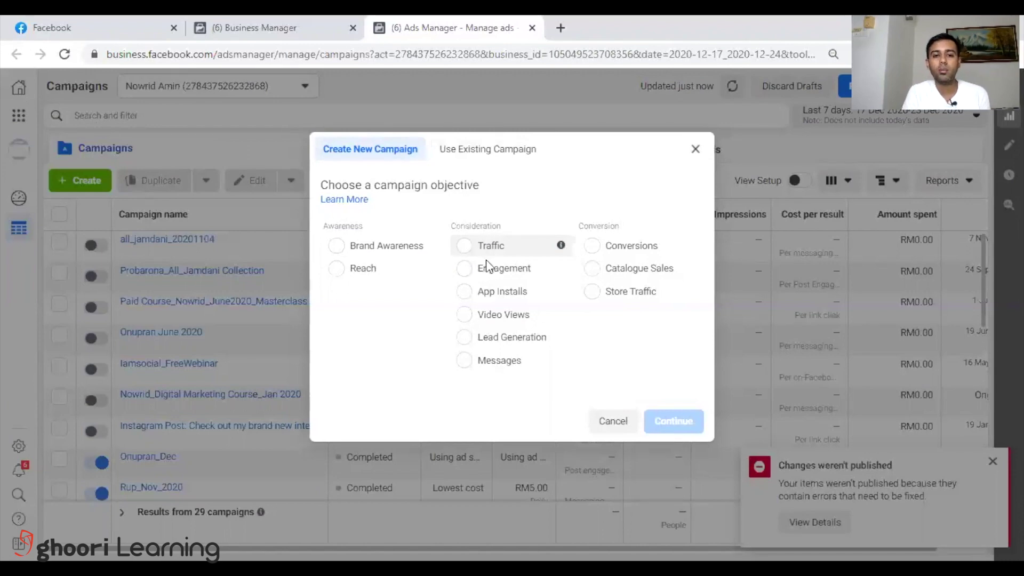
click(517, 342)
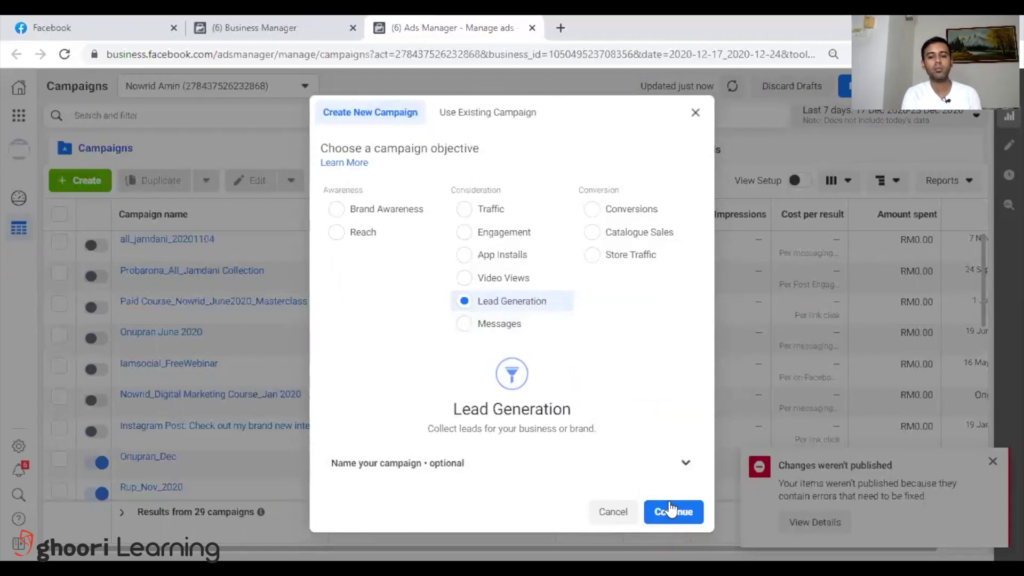
click(663, 514)
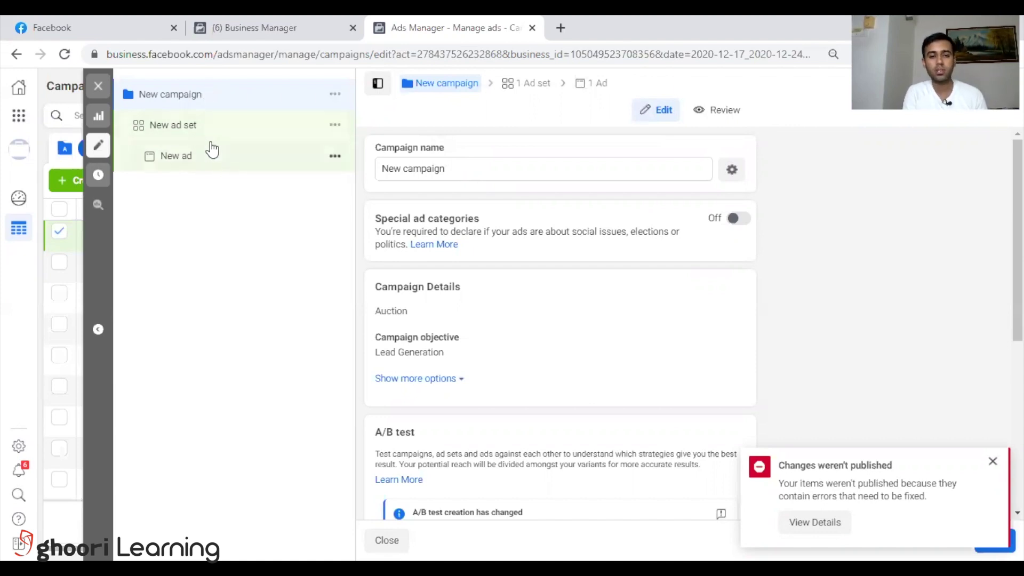
Step: Name the campaign "lead gen_Xyz_Dec_2020"
drag(450, 169, 381, 169)
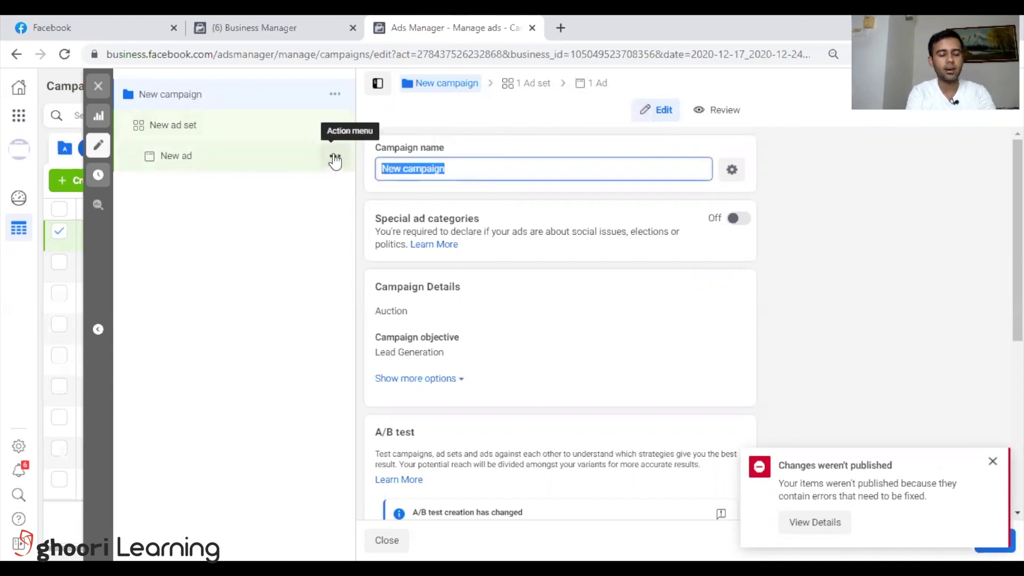
text(lead)
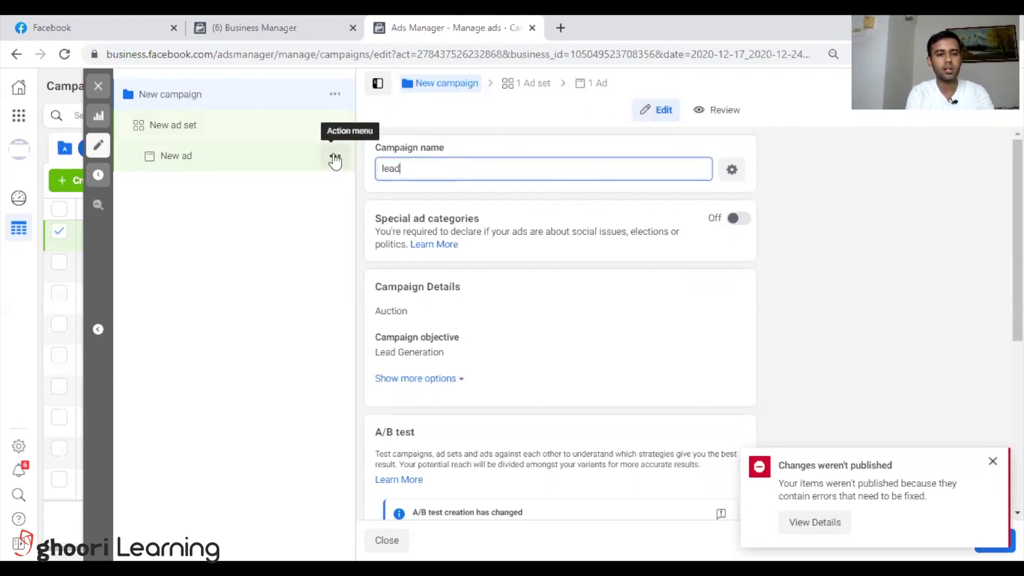
text( gen_Xyz)
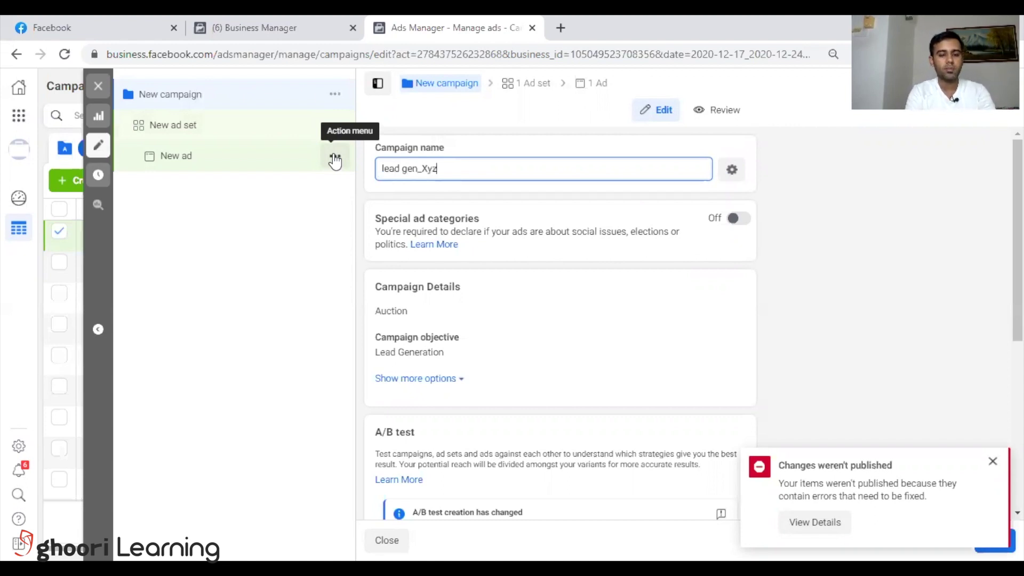
text(_Dec_2020)
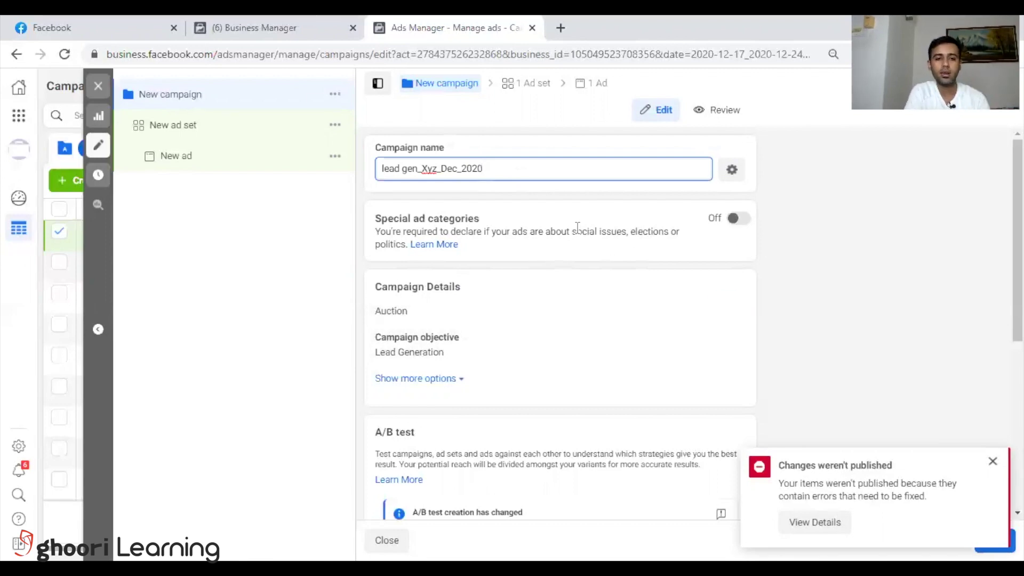
Step: Set the campaign's daily budget to RM10 under campaign budget optimisation
scroll(694, 234, down, 5)
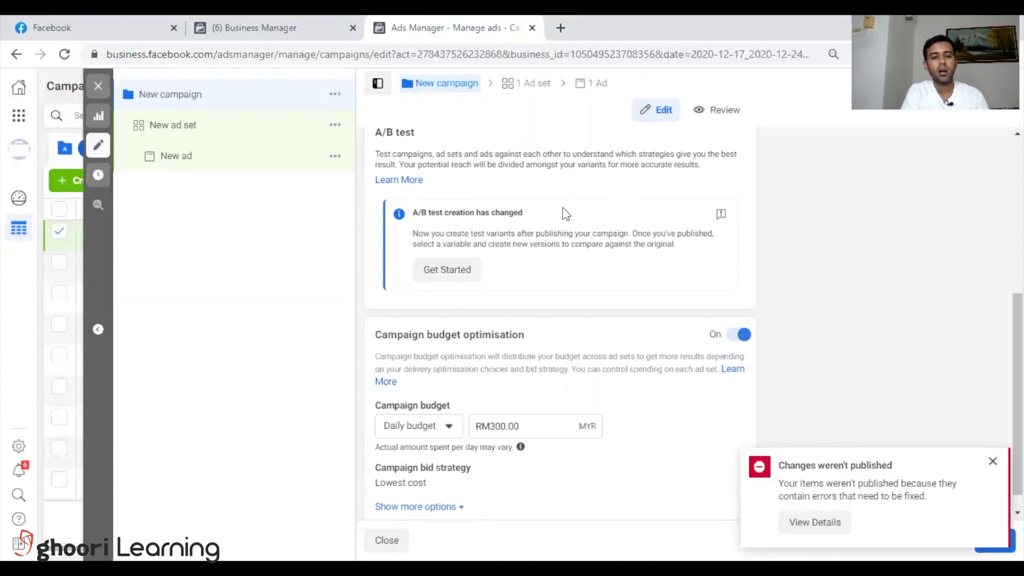
scroll(561, 210, up, 2)
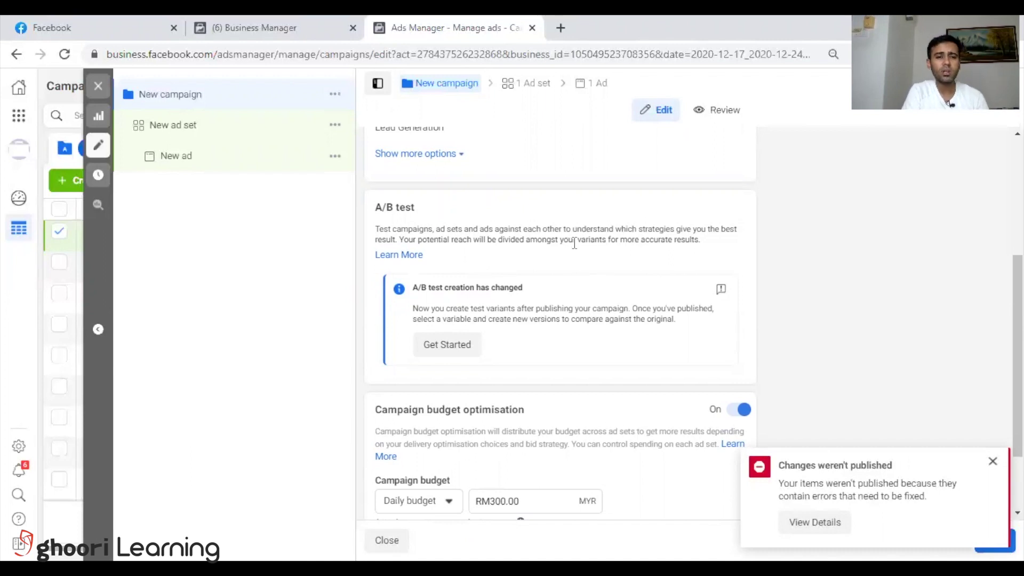
scroll(563, 224, down, 2)
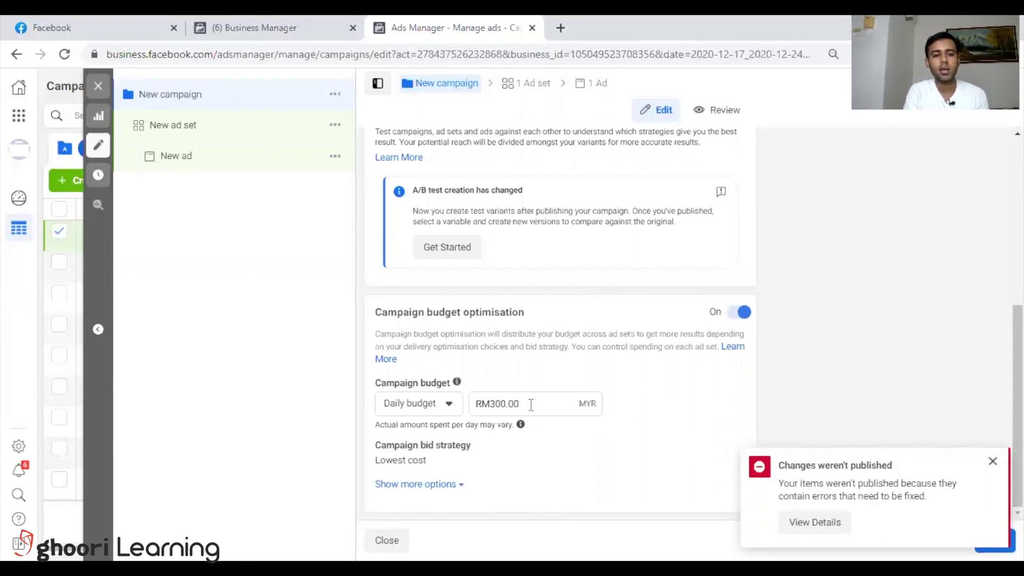
click(496, 404)
text(10)
click(754, 380)
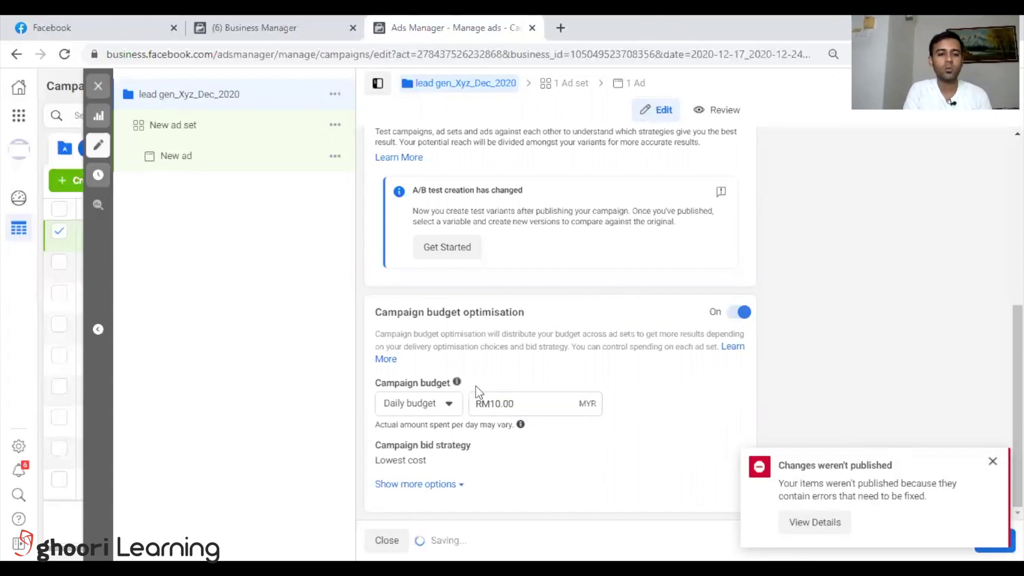
Step: Switch the campaign to a lifetime budget and enable running ads on a schedule, dismissing the publishing error notification
click(449, 404)
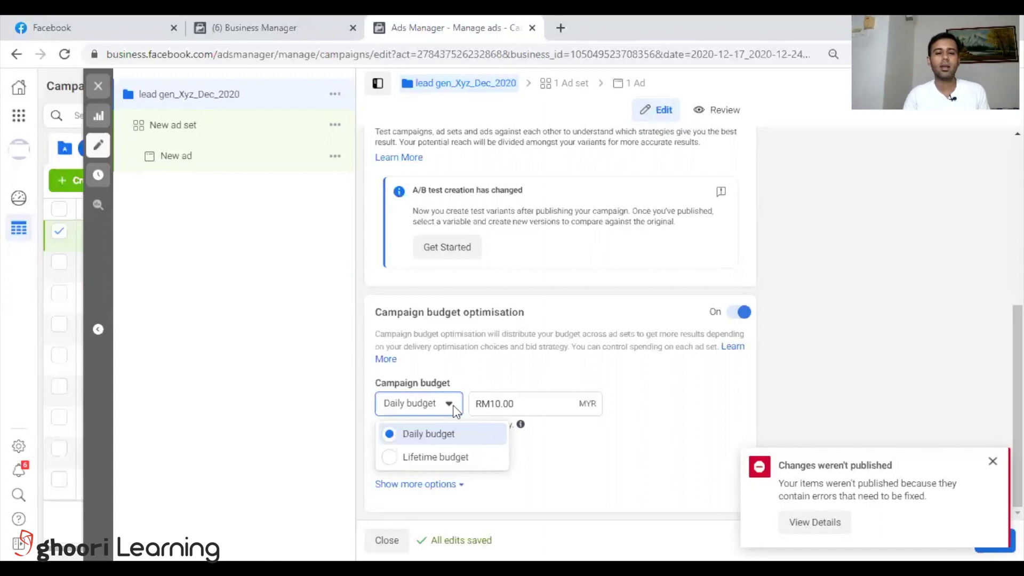
click(449, 458)
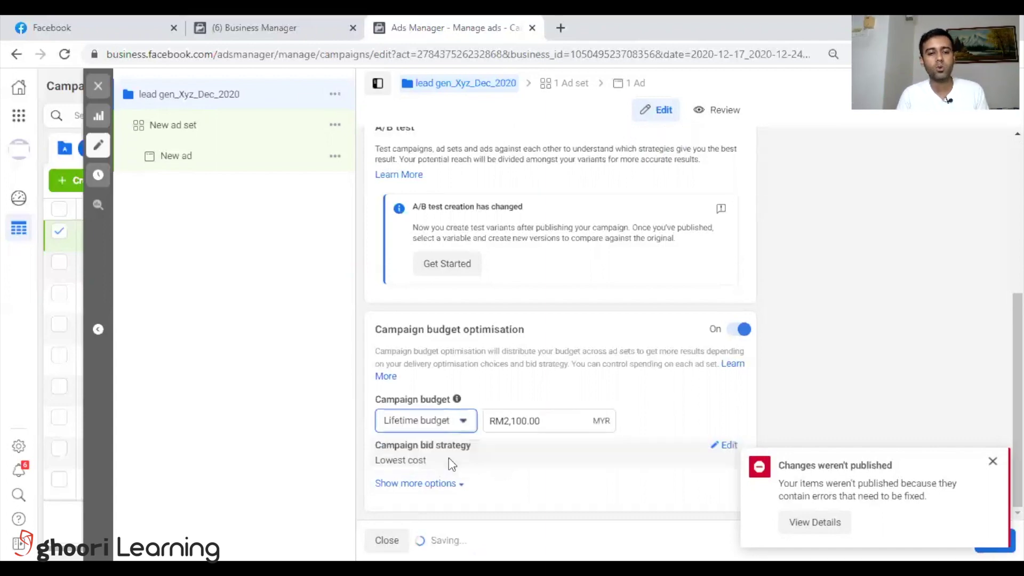
click(432, 485)
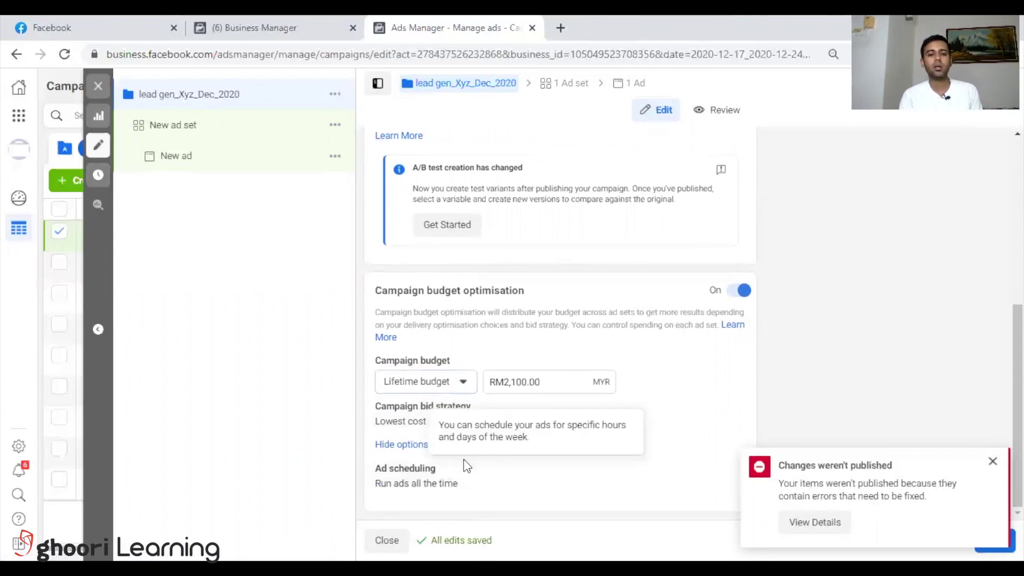
click(729, 469)
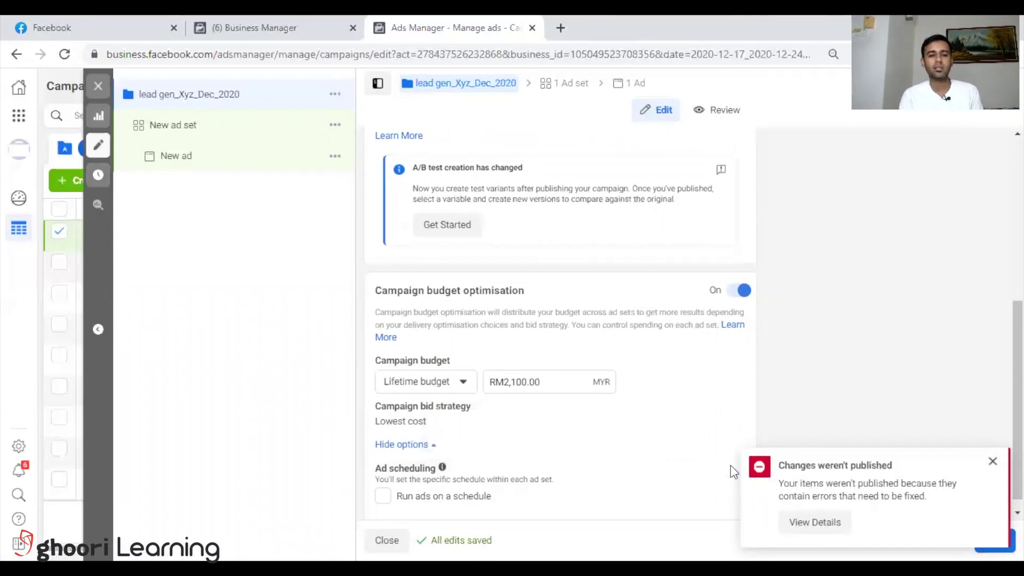
scroll(480, 475, down, 1)
click(412, 483)
mouse_move(447, 458)
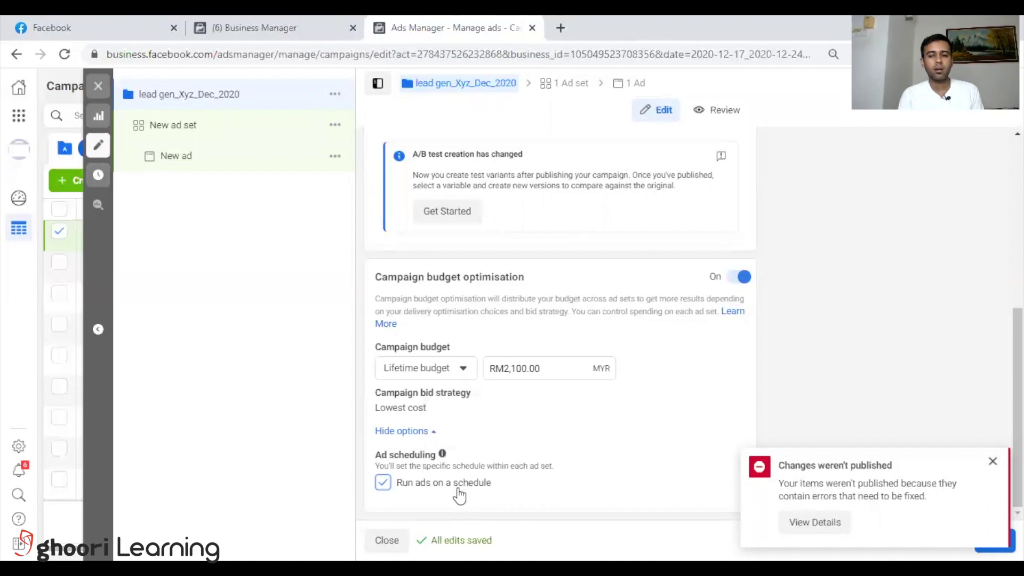
click(993, 461)
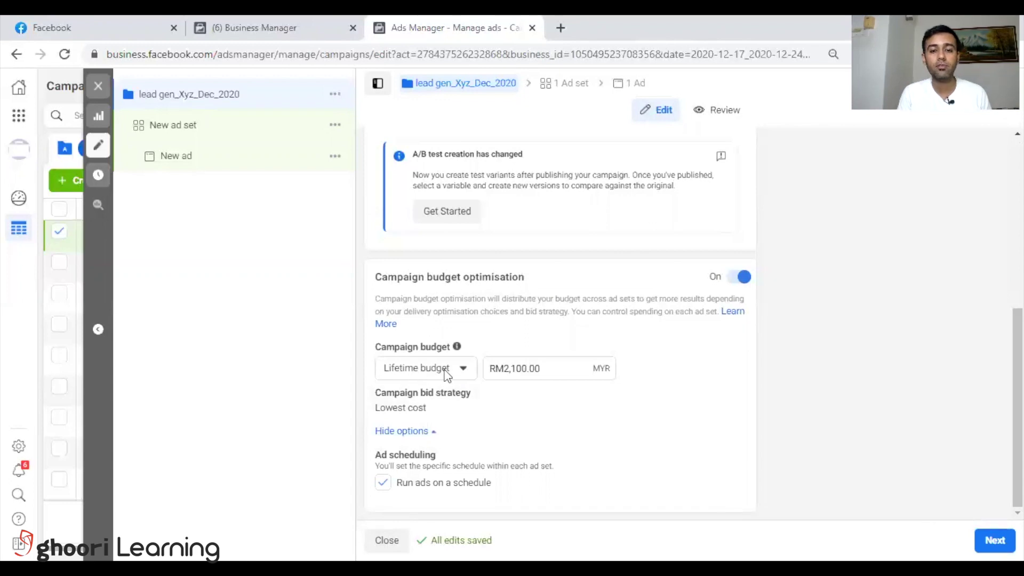
Step: Set the lifetime campaign budget to RM200 and continue to the ad set settings
drag(543, 368, 477, 367)
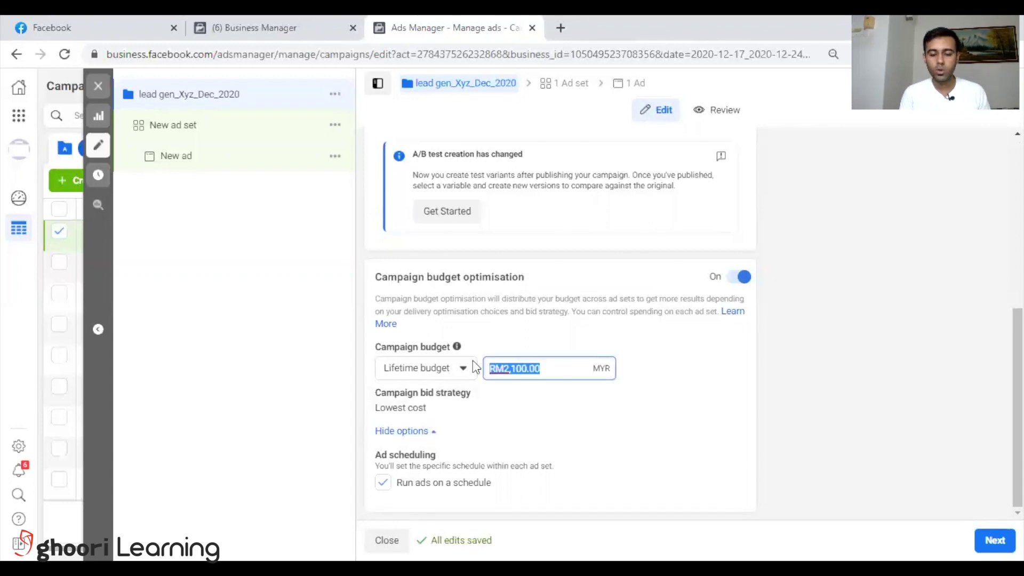
text(200)
click(606, 415)
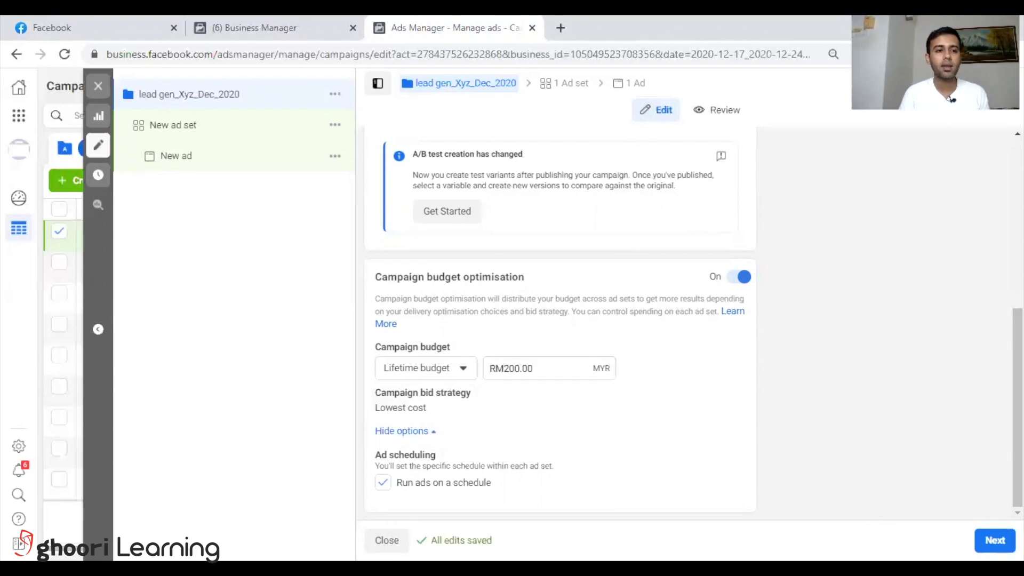
click(995, 540)
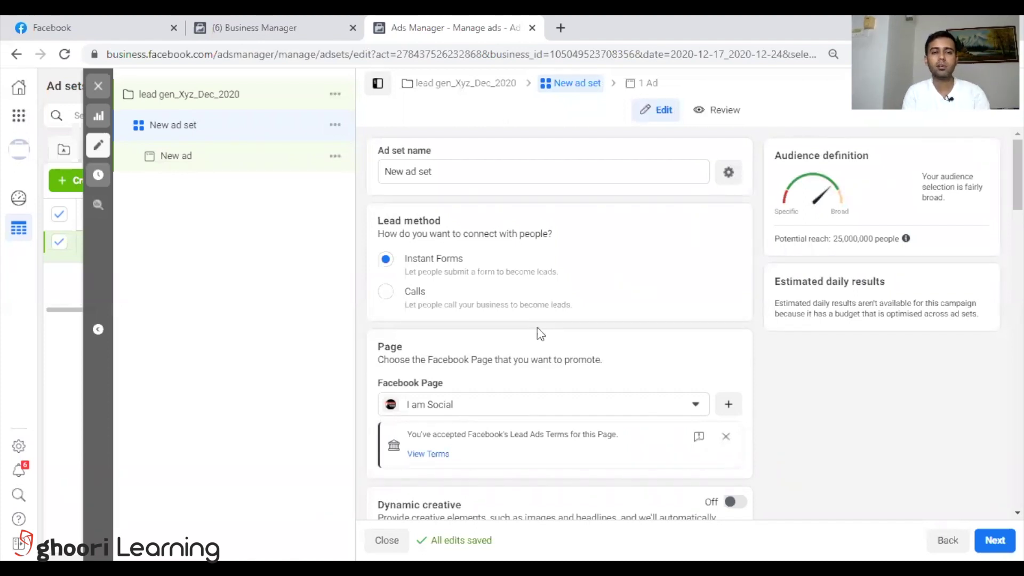
Step: Try Calls as the ad set's lead method, reviewing its settings, and return to Instant Forms
drag(446, 171, 391, 168)
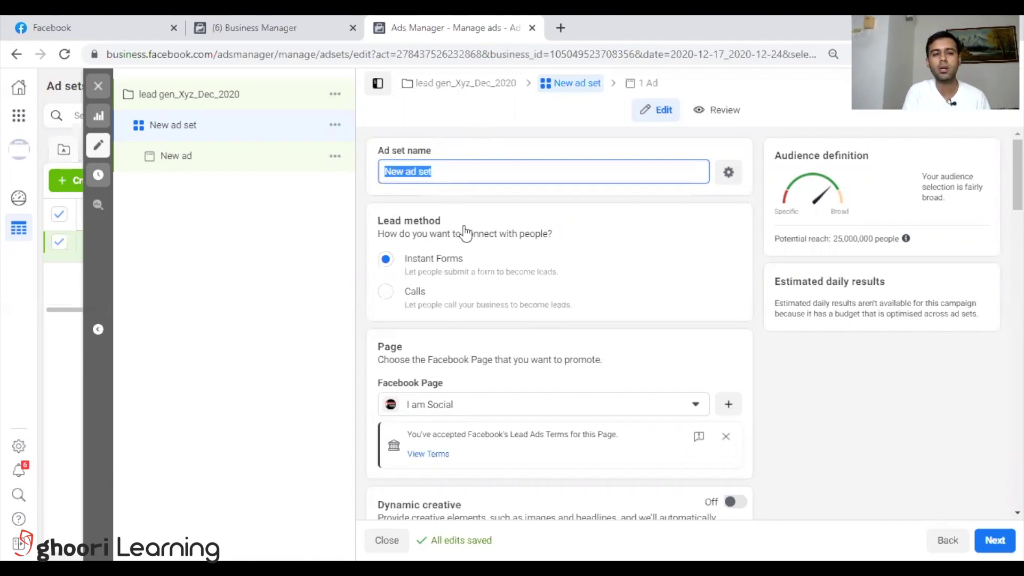
scroll(464, 233, down, 2)
scroll(460, 251, up, 2)
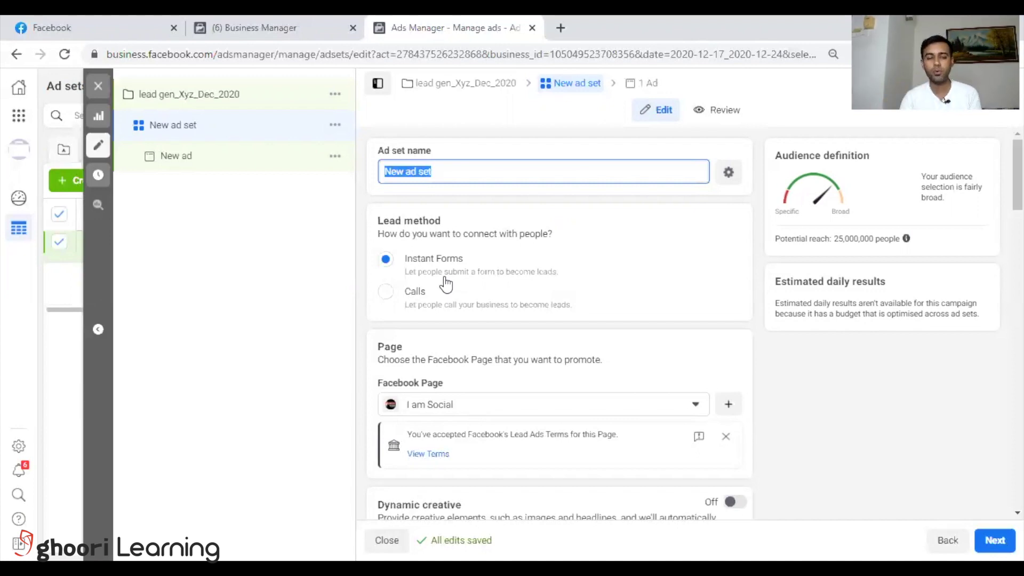
click(404, 295)
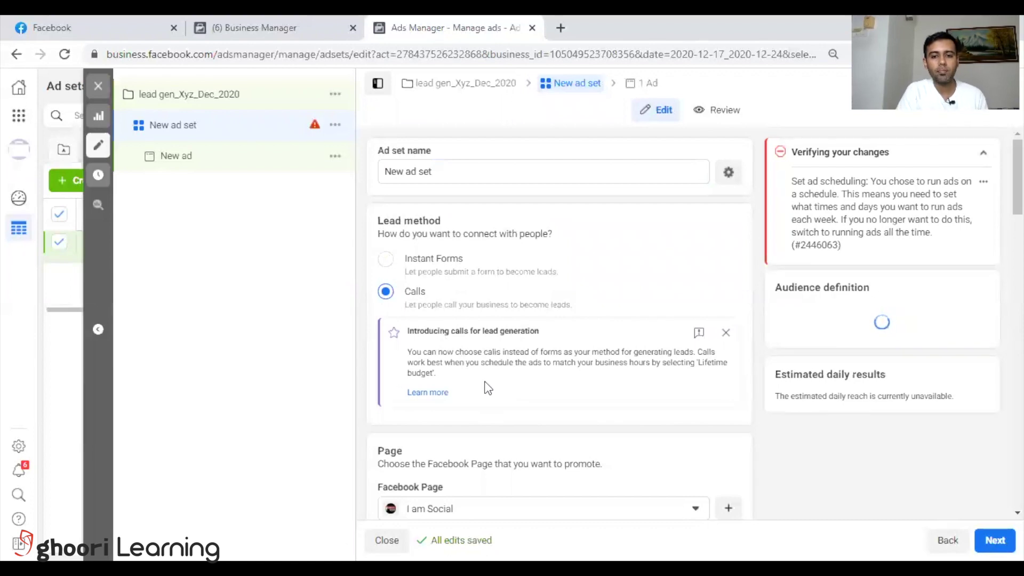
scroll(508, 397, down, 4)
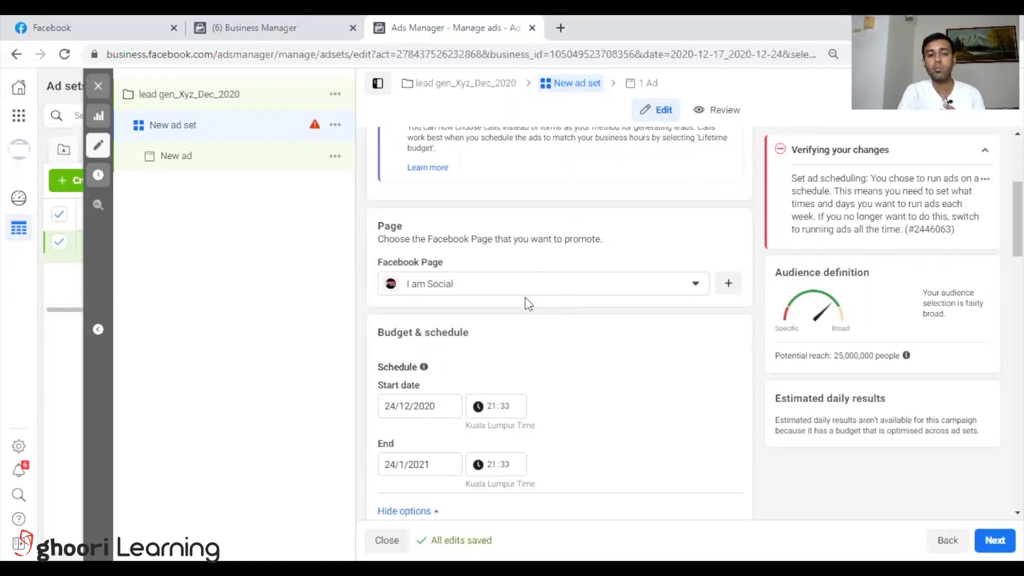
scroll(525, 297, up, 1)
scroll(525, 296, up, 1)
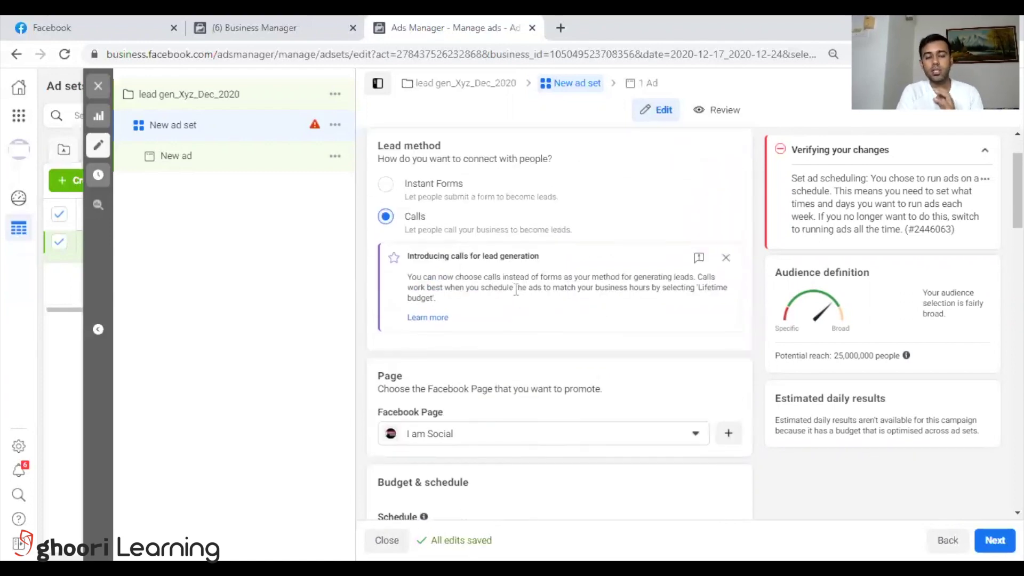
click(433, 195)
Step: Check the Facebook Page choices for the ad set, leaving I am Social selected
scroll(453, 238, down, 1)
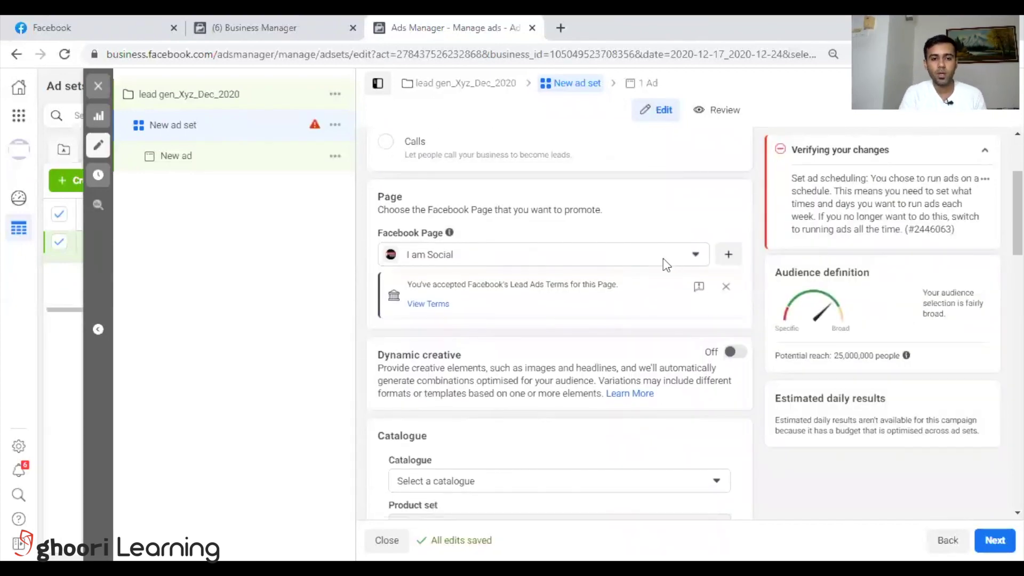
click(618, 264)
click(522, 376)
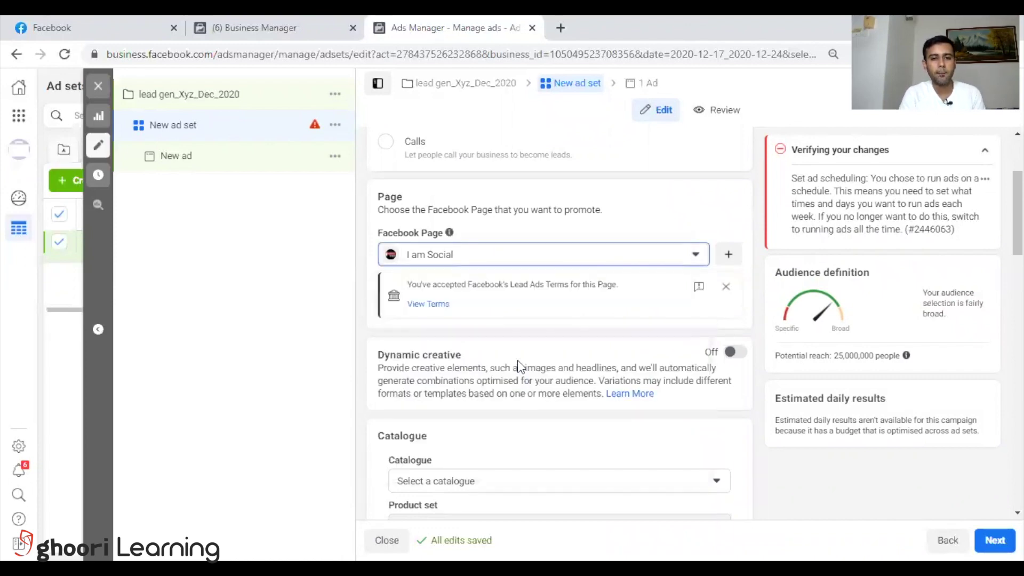
scroll(536, 305, down, 2)
scroll(465, 238, up, 2)
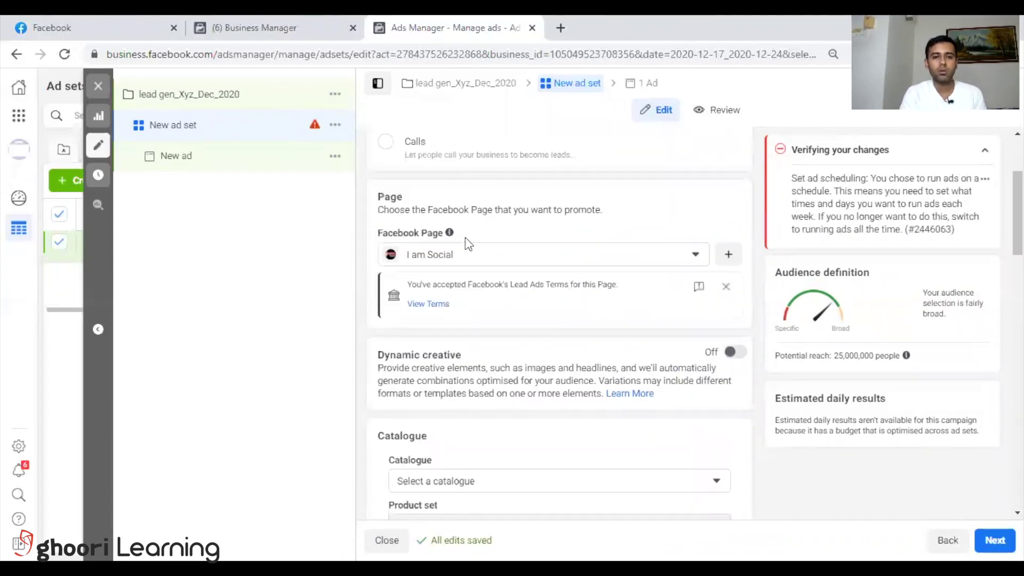
Step: Turn on dynamic creative for the ad set and accept its explanatory notice
scroll(470, 255, down, 2)
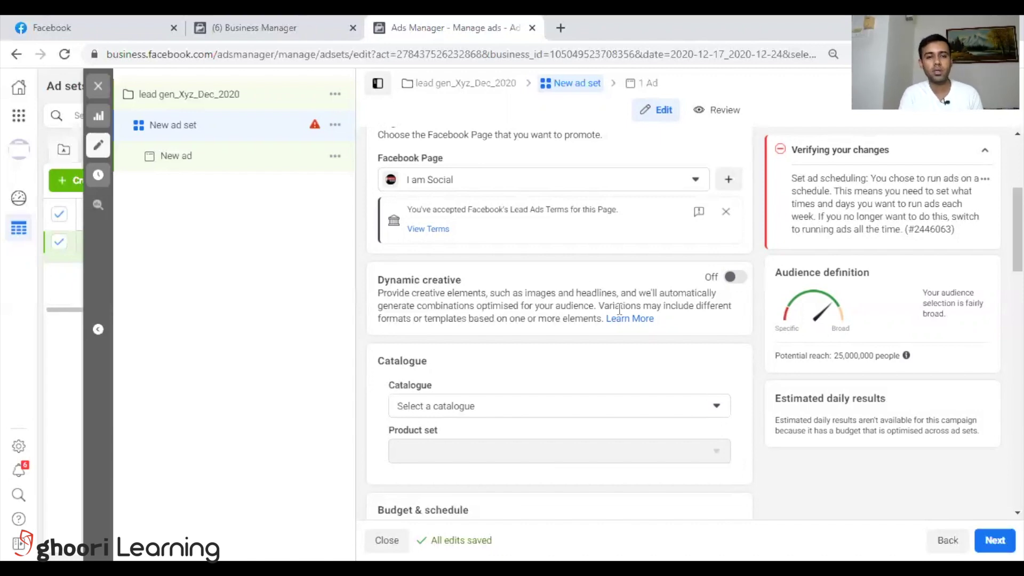
click(731, 279)
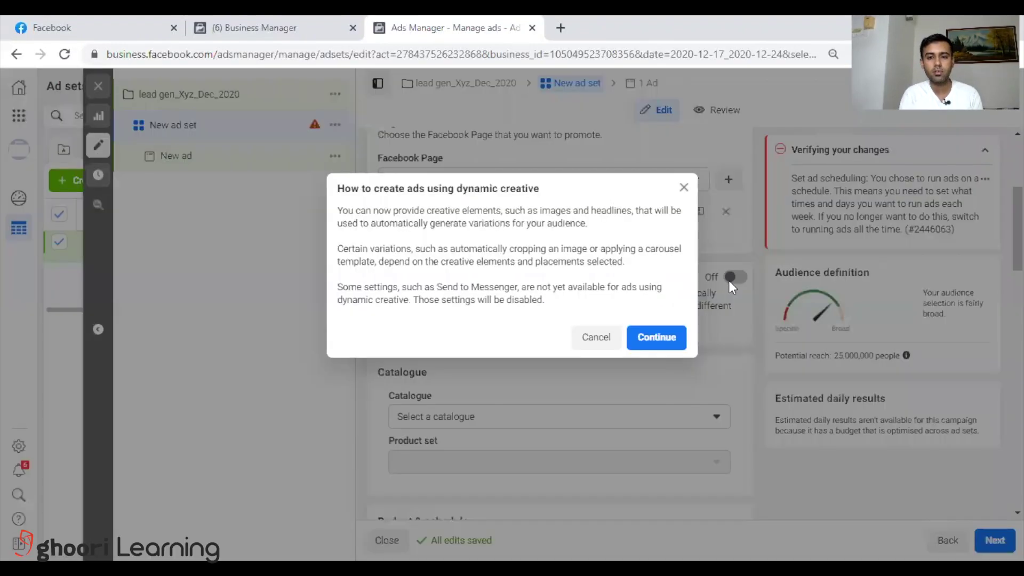
click(654, 341)
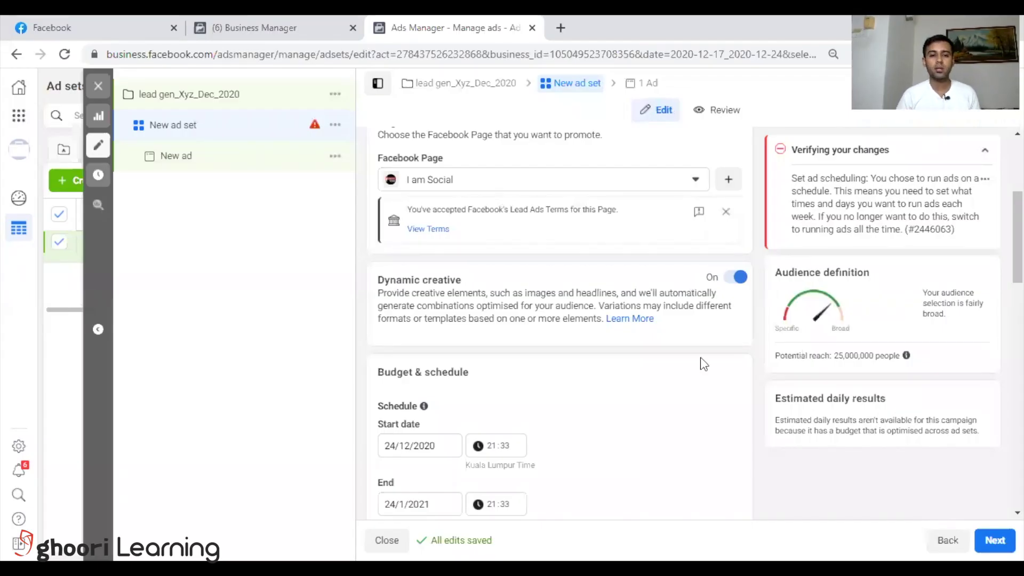
Step: Set both the start time and the end time of the ad set's schedule to 22:33
scroll(519, 381, down, 2)
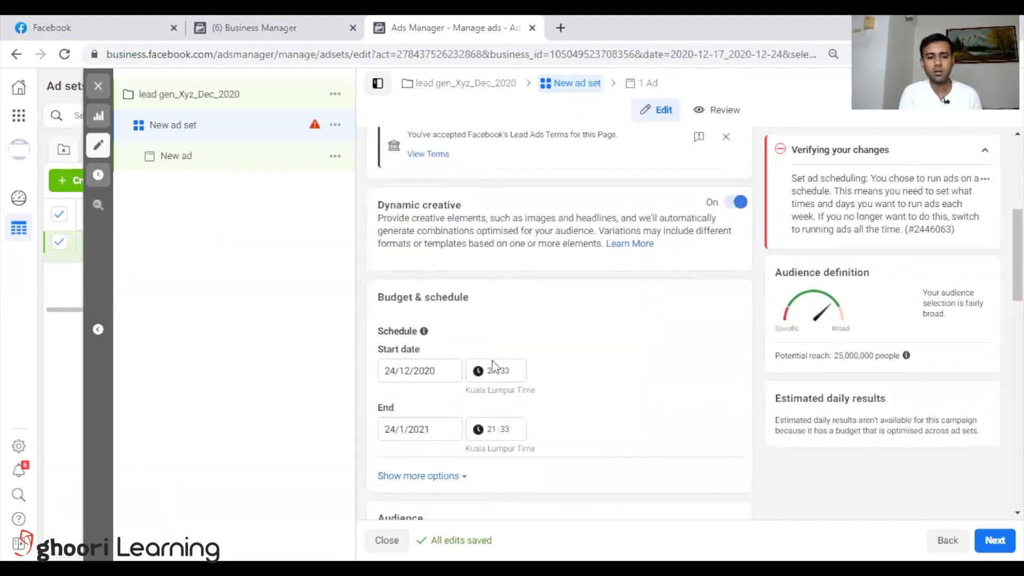
scroll(493, 358, down, 2)
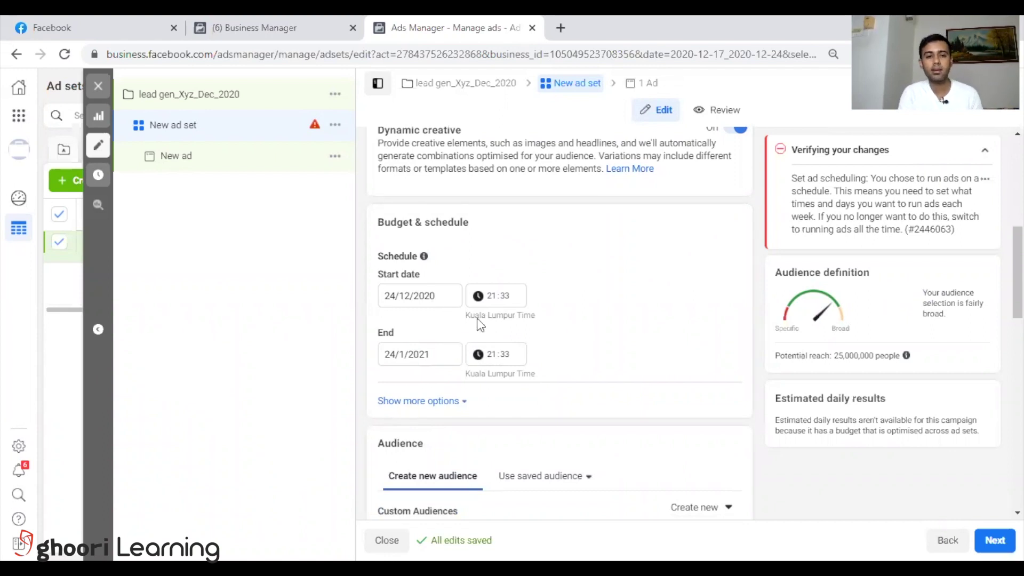
click(494, 294)
key(Up)
click(591, 311)
click(492, 354)
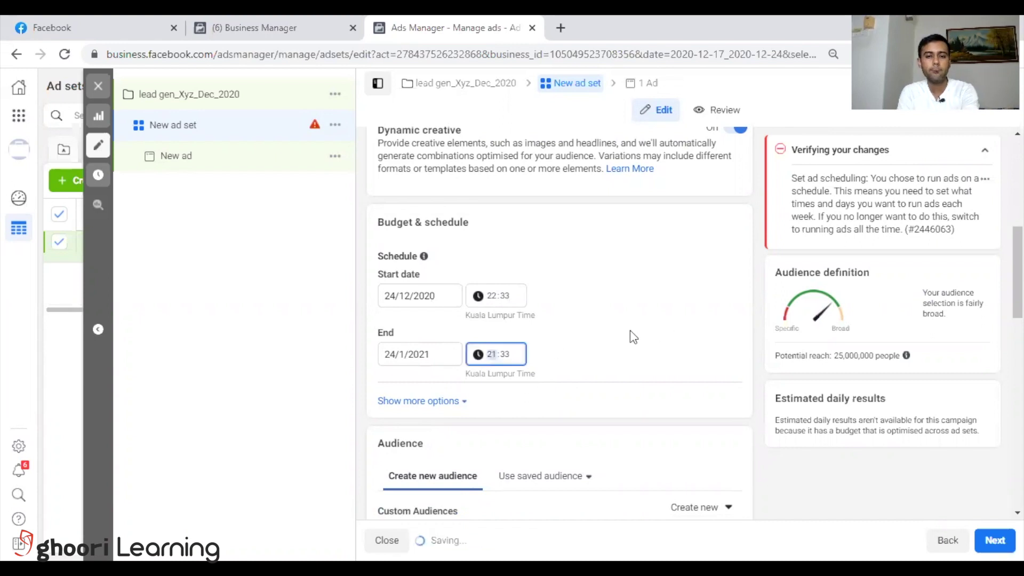
key(Up)
click(633, 335)
scroll(608, 362, down, 3)
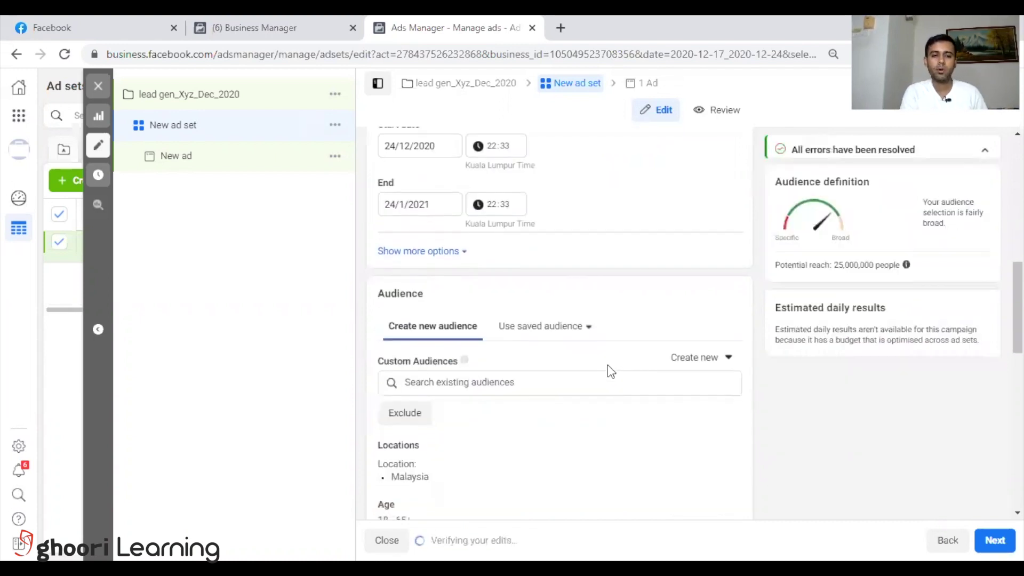
Step: Start a new custom audience for the ad set from the Facebook Page source, using the I am Social page
scroll(469, 349, down, 1)
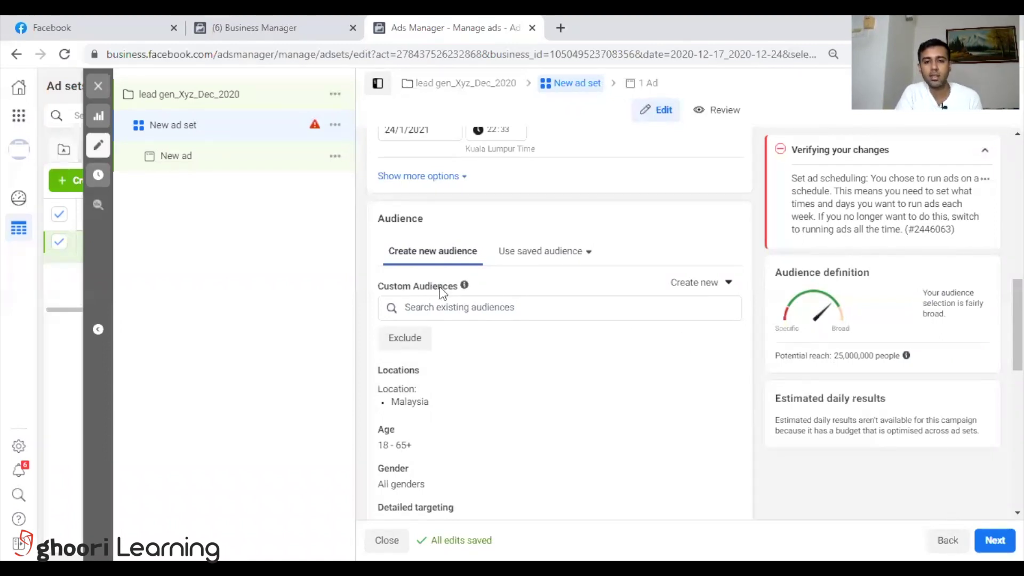
click(718, 291)
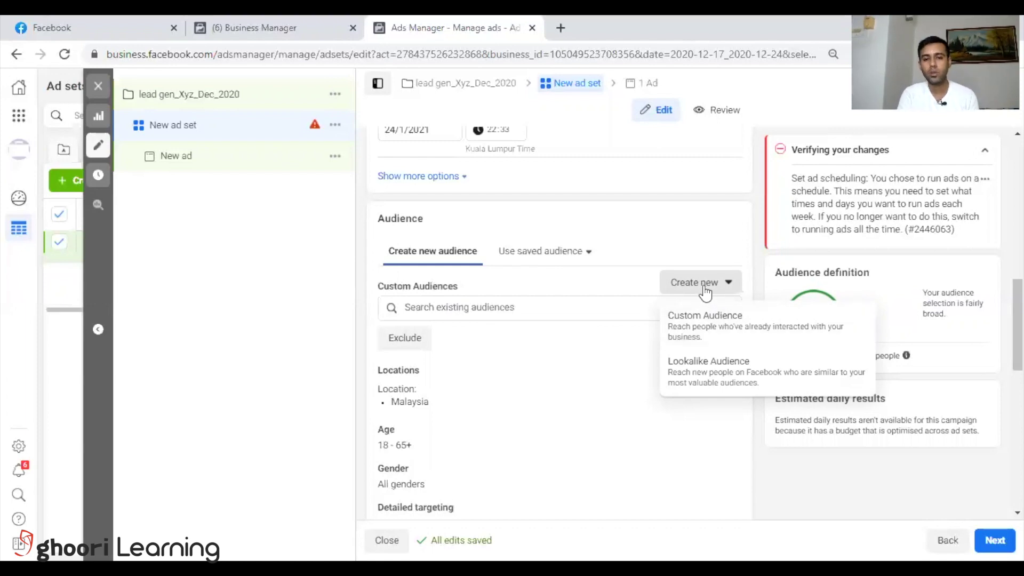
click(730, 321)
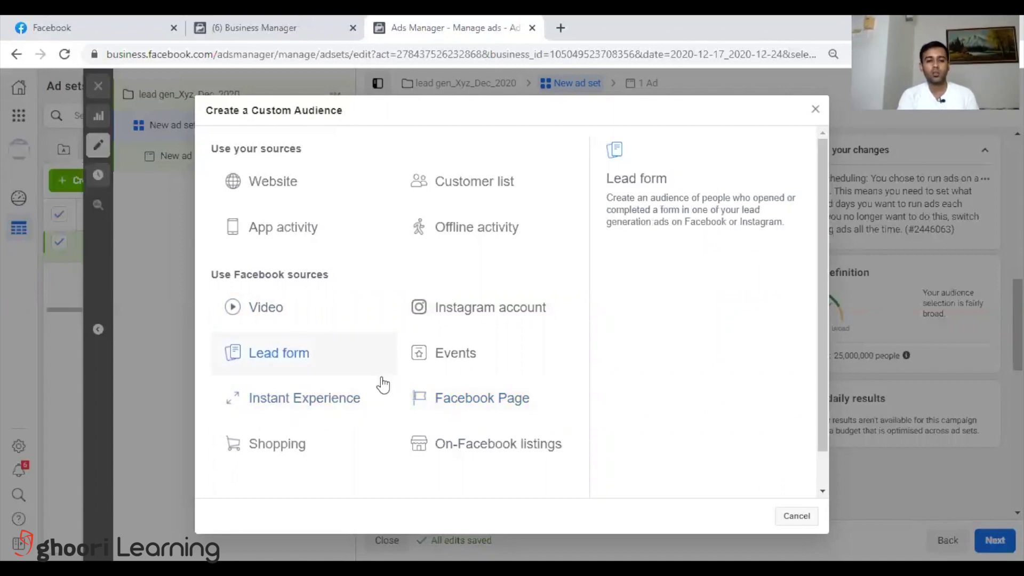
click(463, 408)
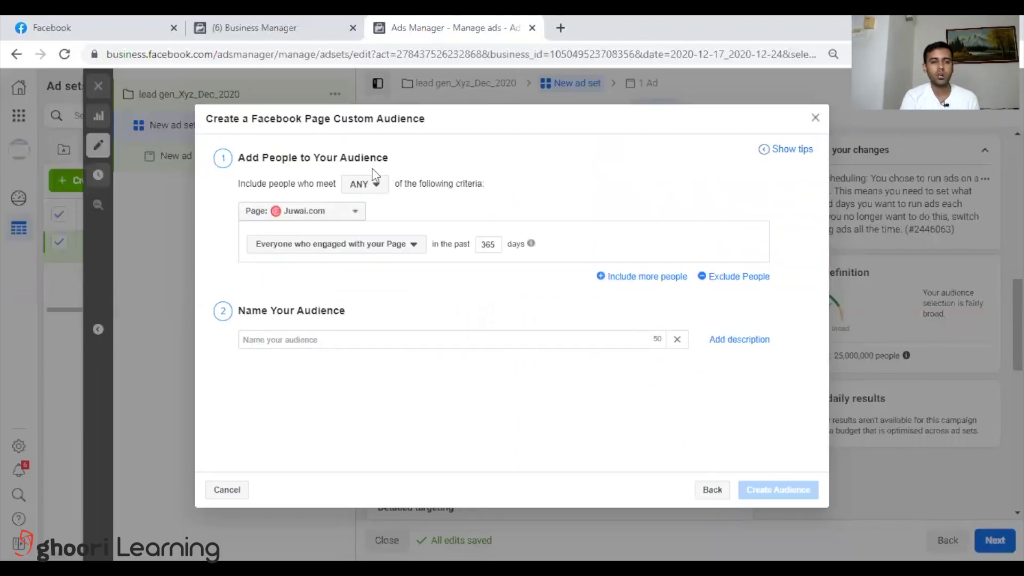
click(322, 213)
text(iam)
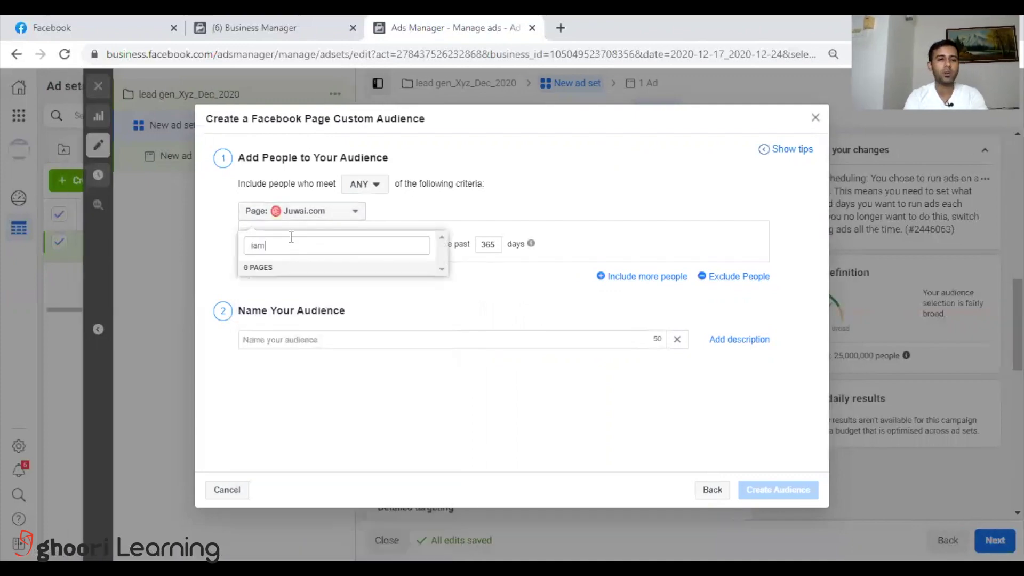
key(BackSpace)
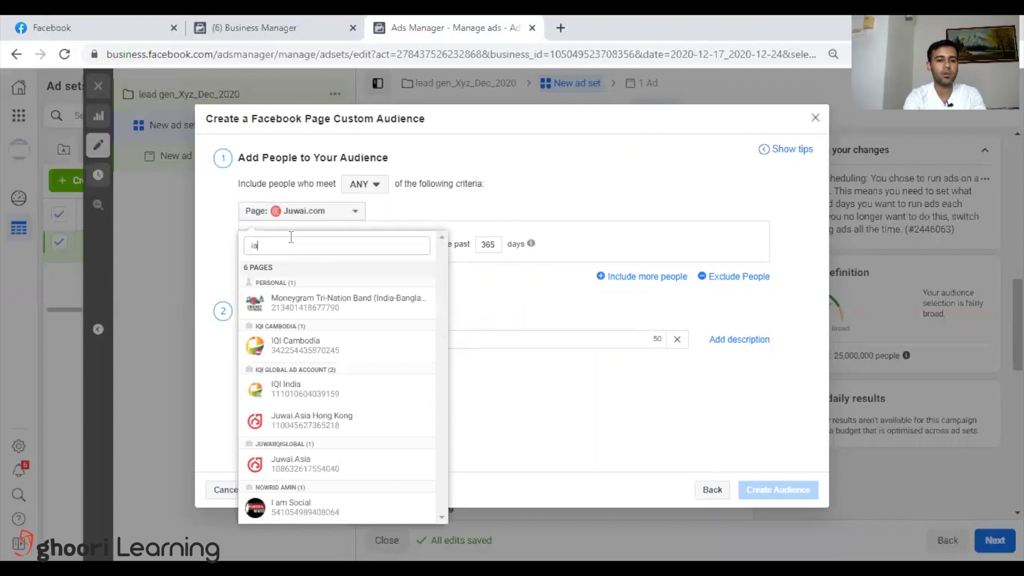
click(356, 491)
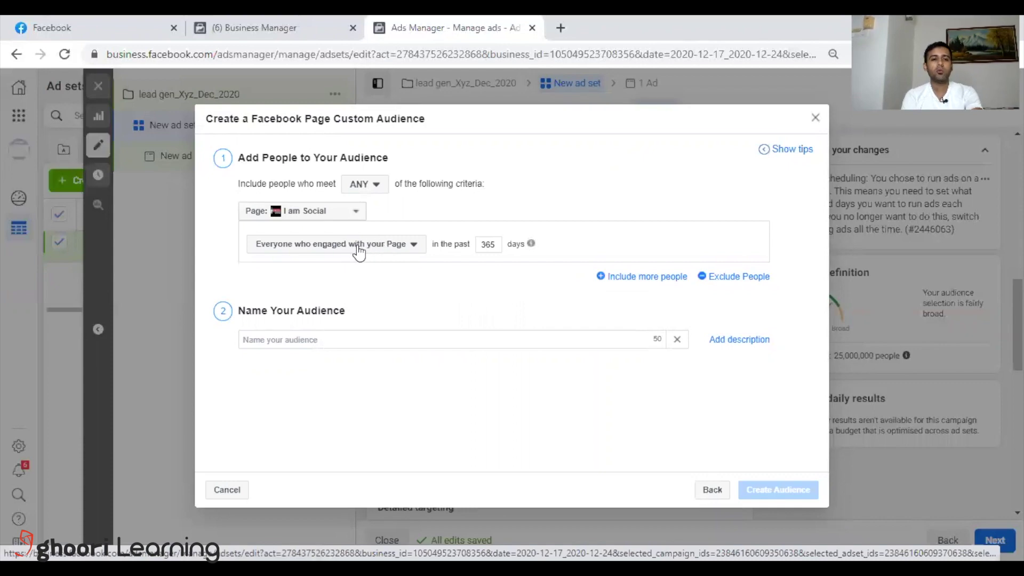
Step: Include everyone who engaged with the Page in the past 12 days in the custom audience
click(402, 249)
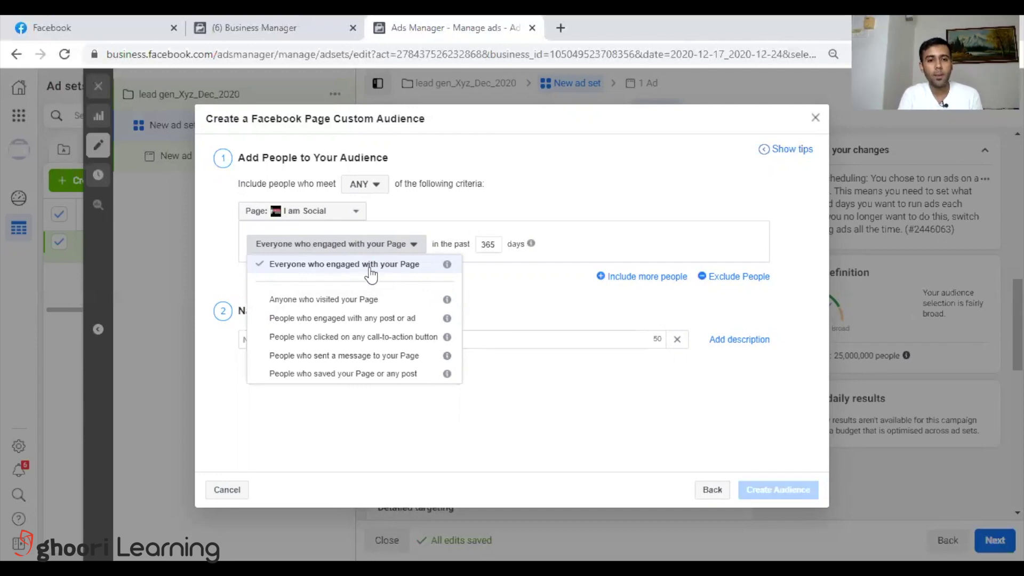
click(338, 266)
drag(498, 244, 471, 247)
text(15)
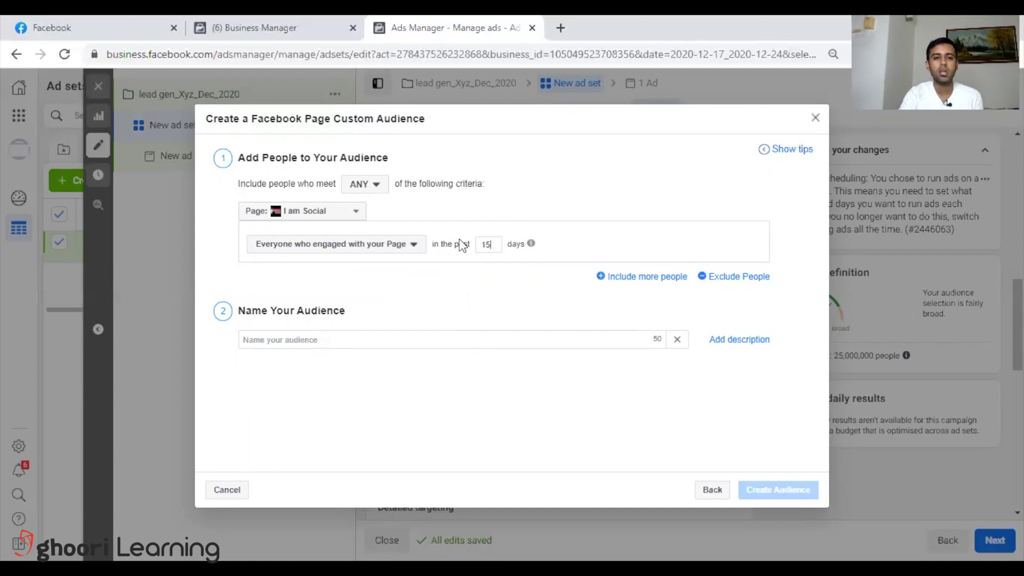
drag(490, 245, 460, 241)
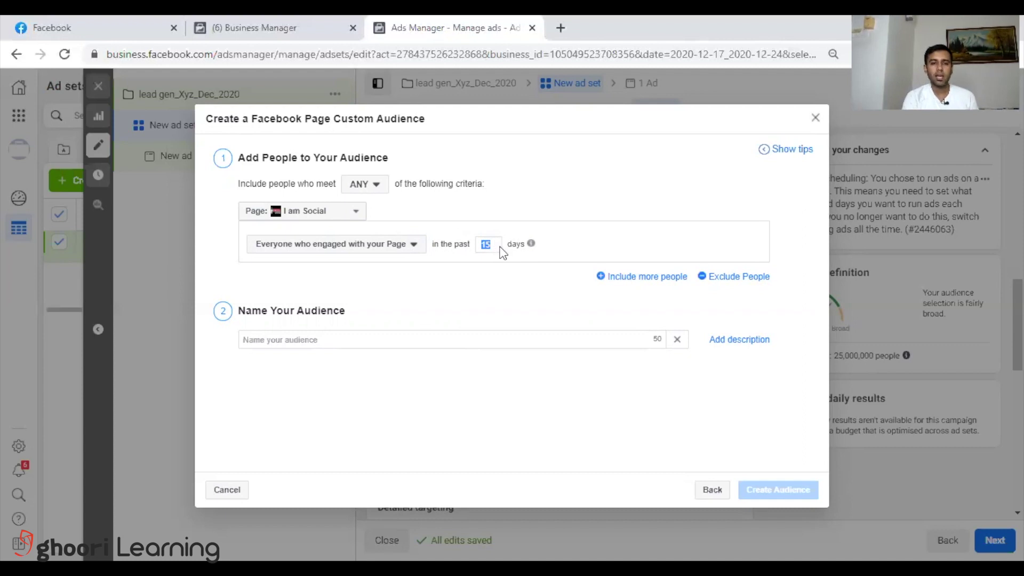
text(1)
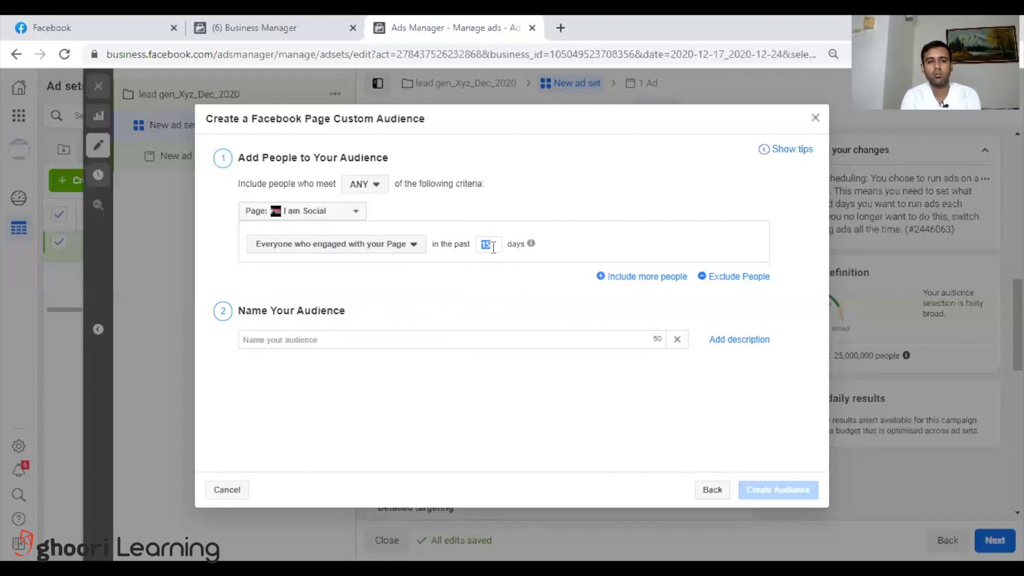
text(12)
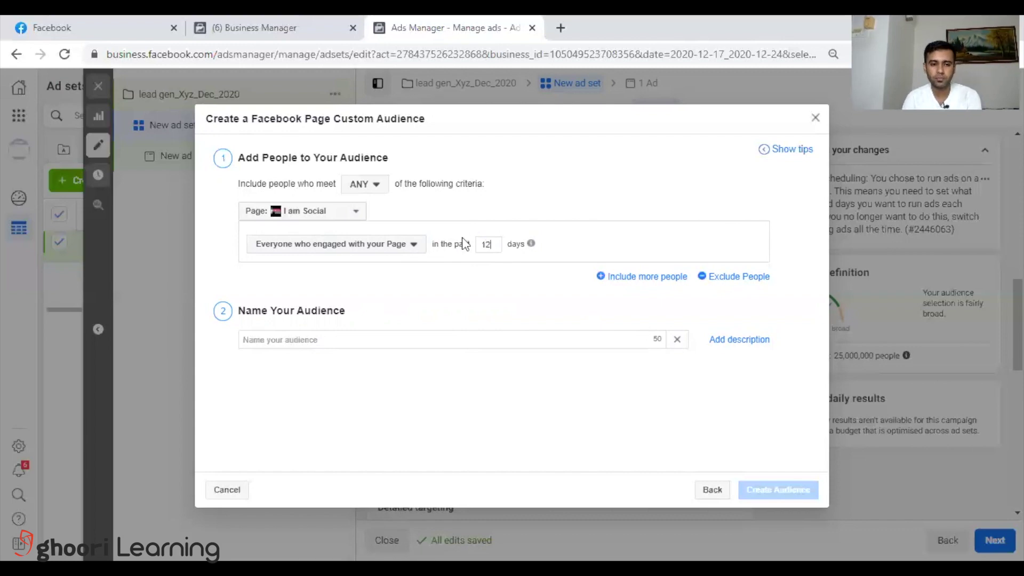
Step: Name the custom audience Test Ghoori learning, create it and finish the dialog
click(463, 342)
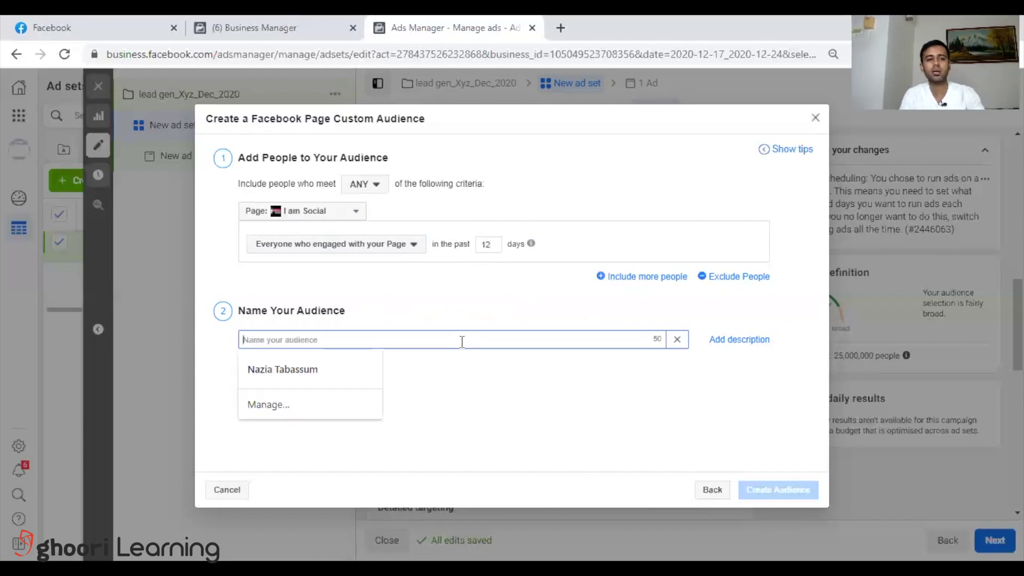
text(Test)
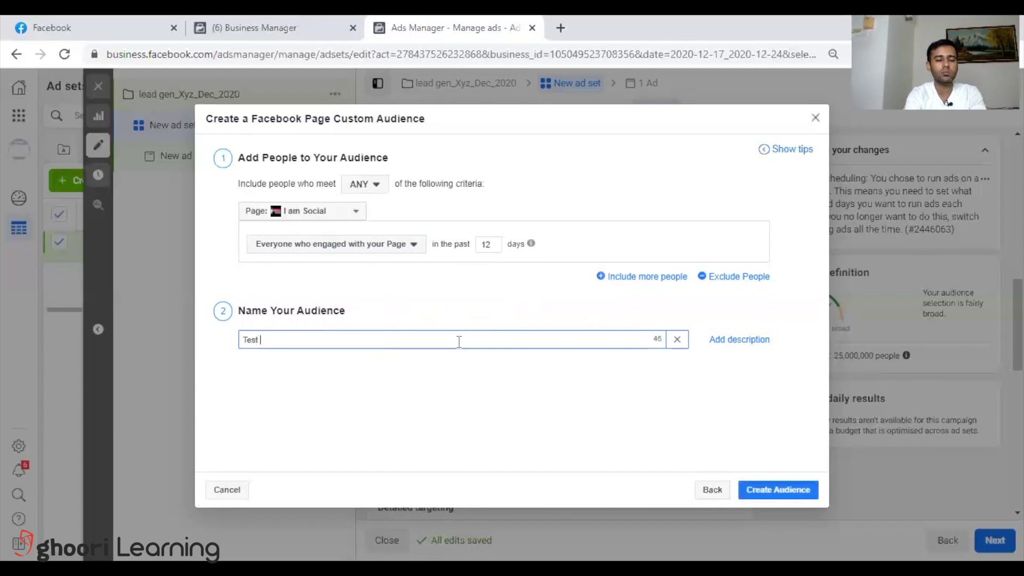
text( Ghoori )
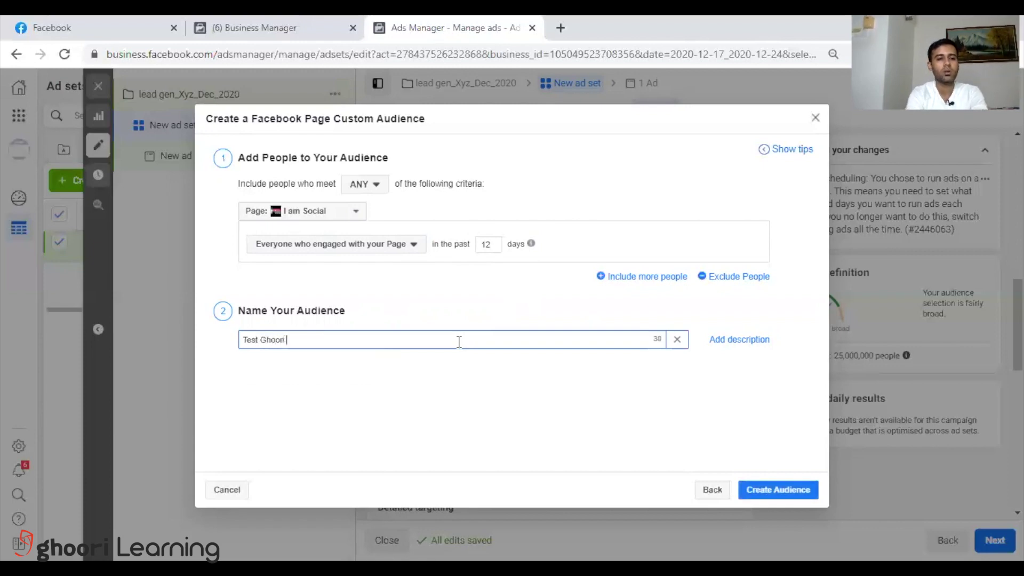
text(learning)
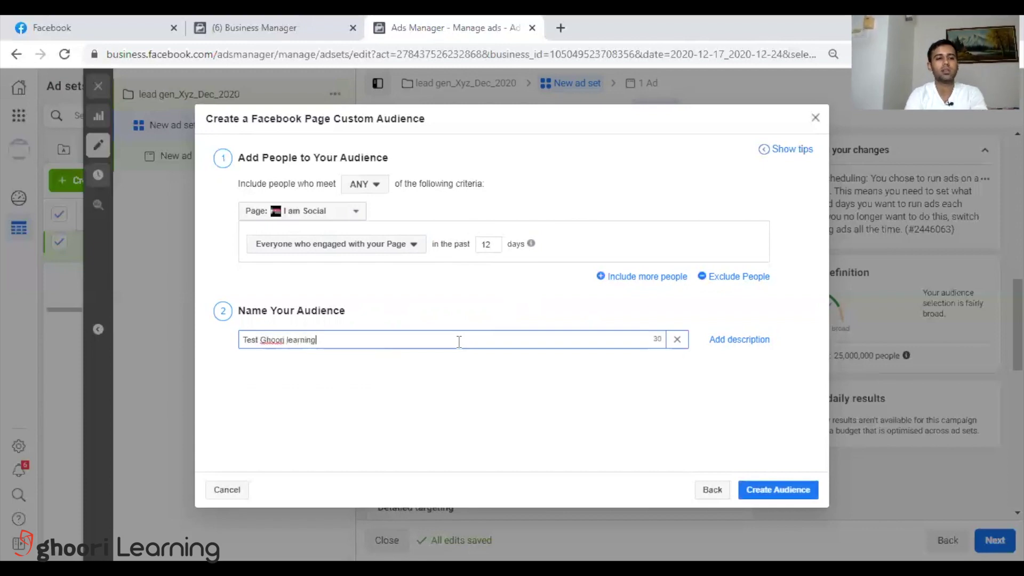
click(775, 492)
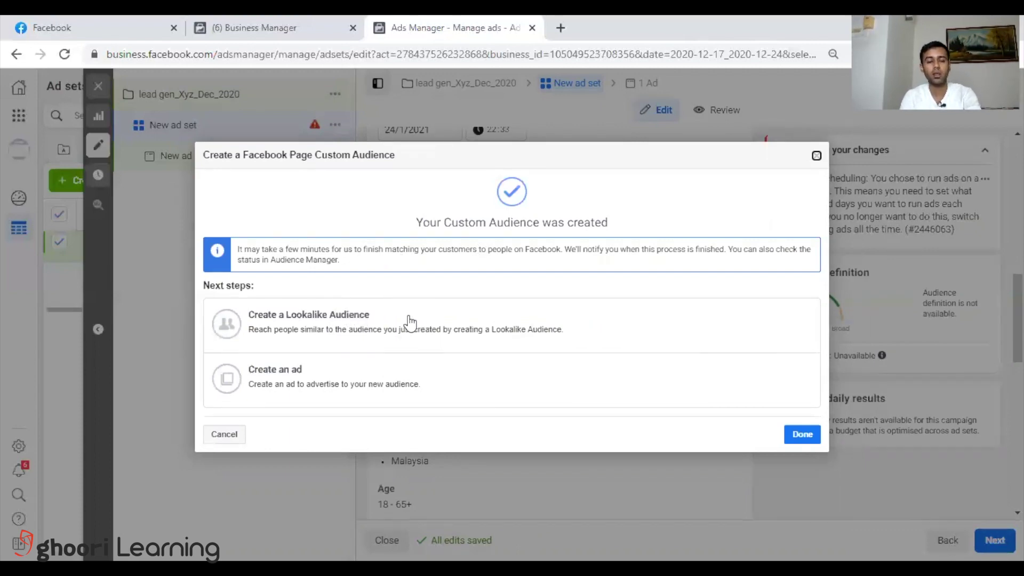
click(802, 435)
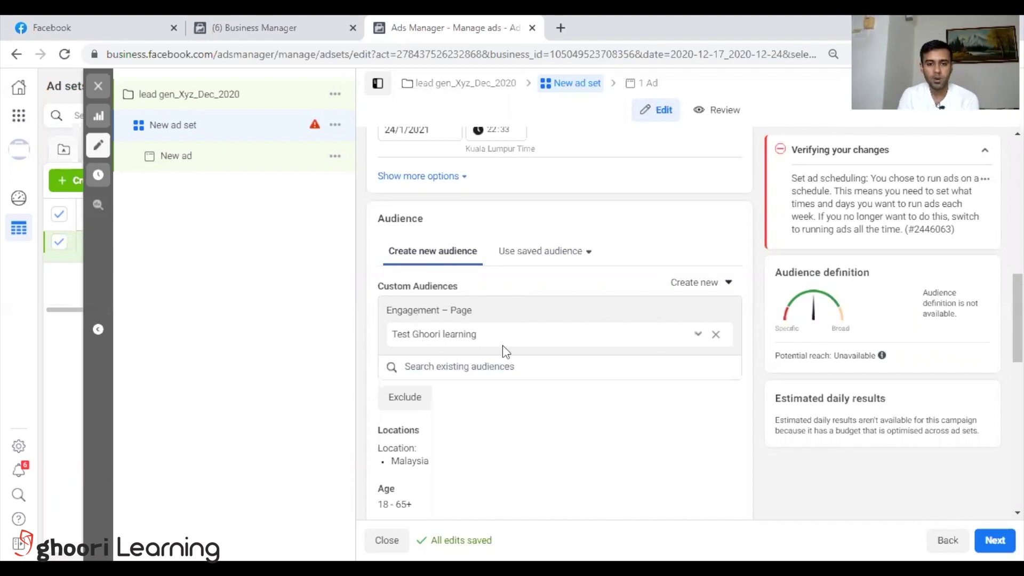
Step: Start a lookalike audience based on Test Ghoori learning and replace its location Malaysia with Bangladesh
click(698, 335)
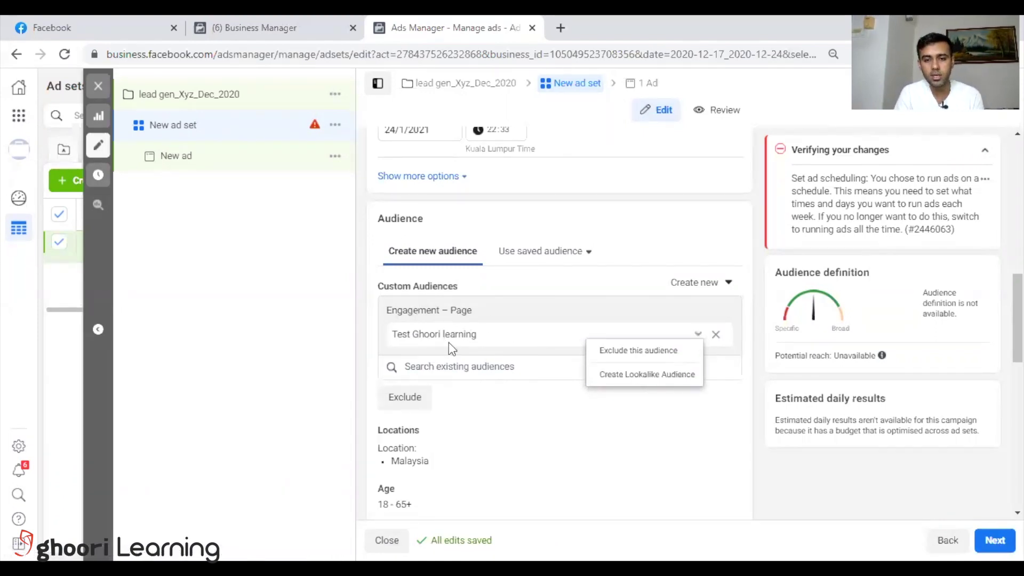
click(631, 375)
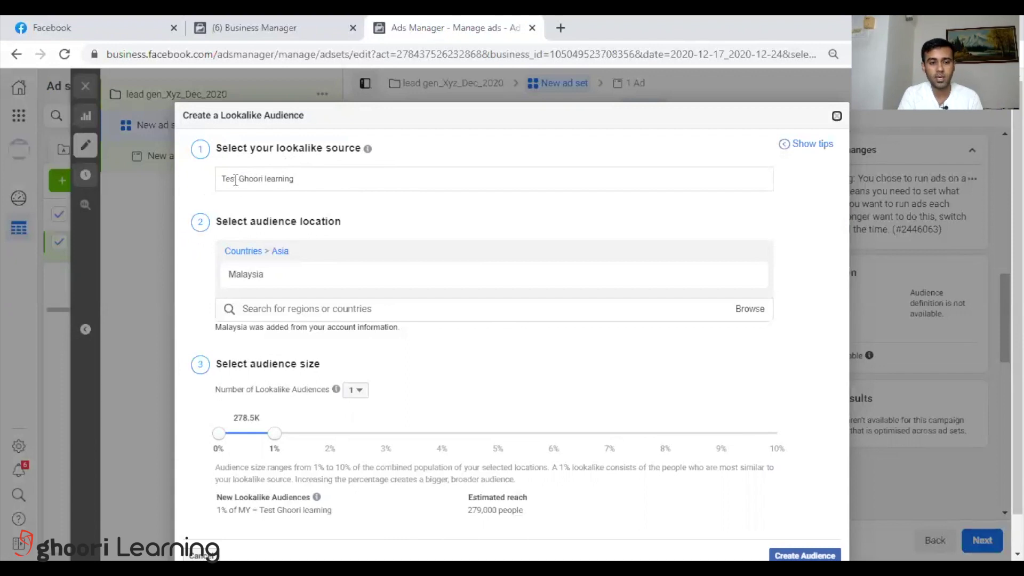
scroll(261, 202, down, 1)
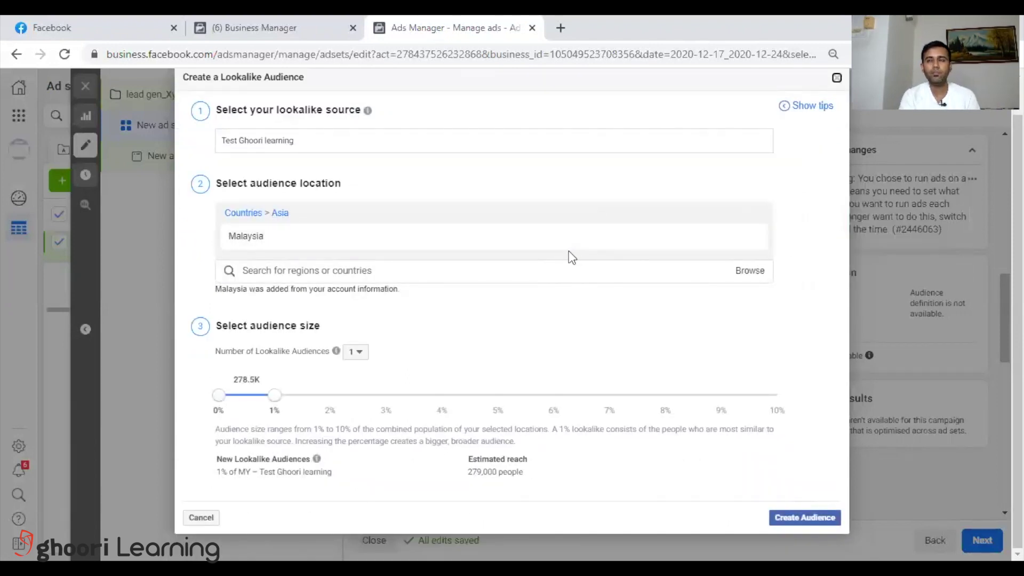
mouse_move(569, 249)
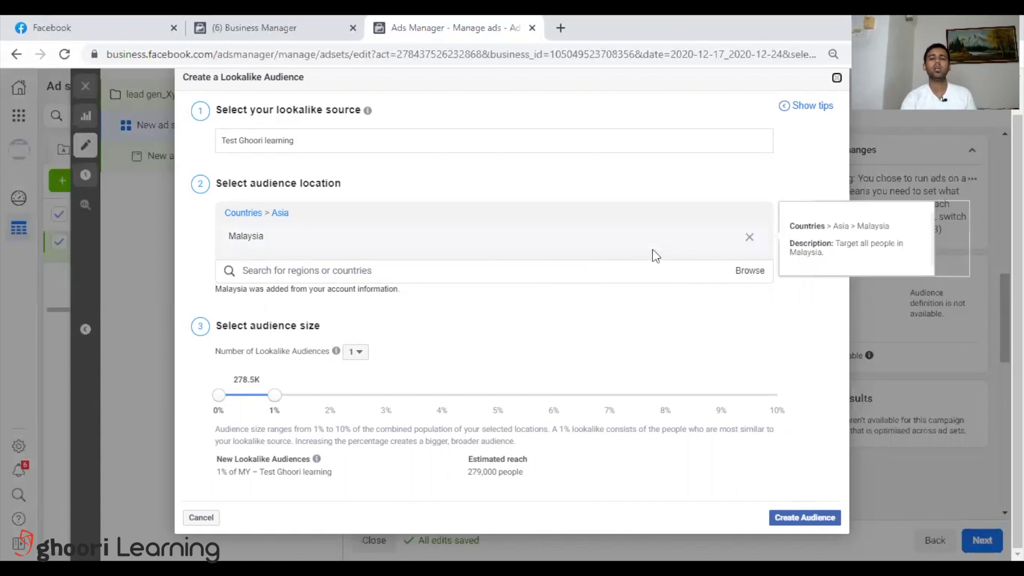
click(749, 237)
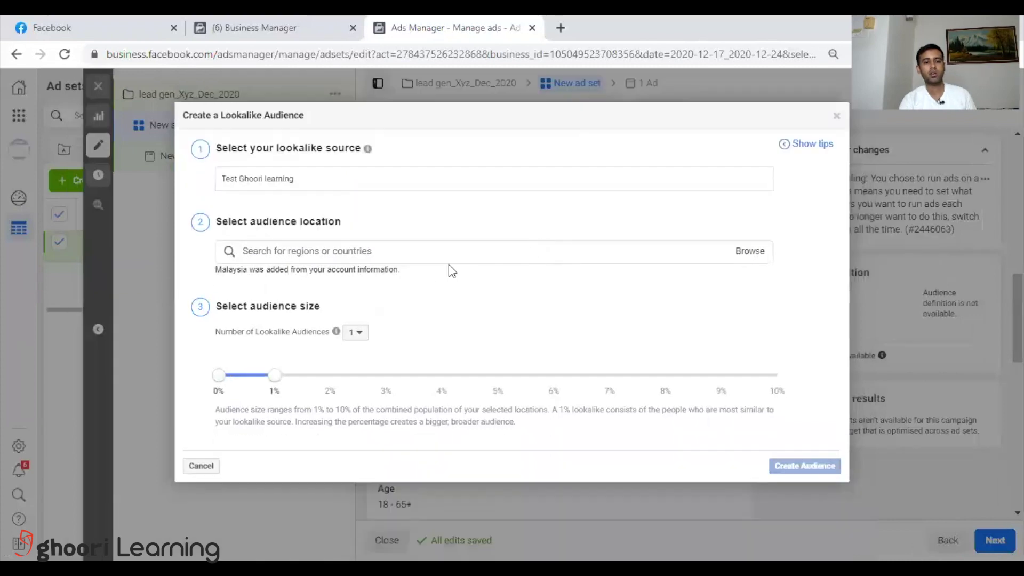
click(433, 257)
text(Ban)
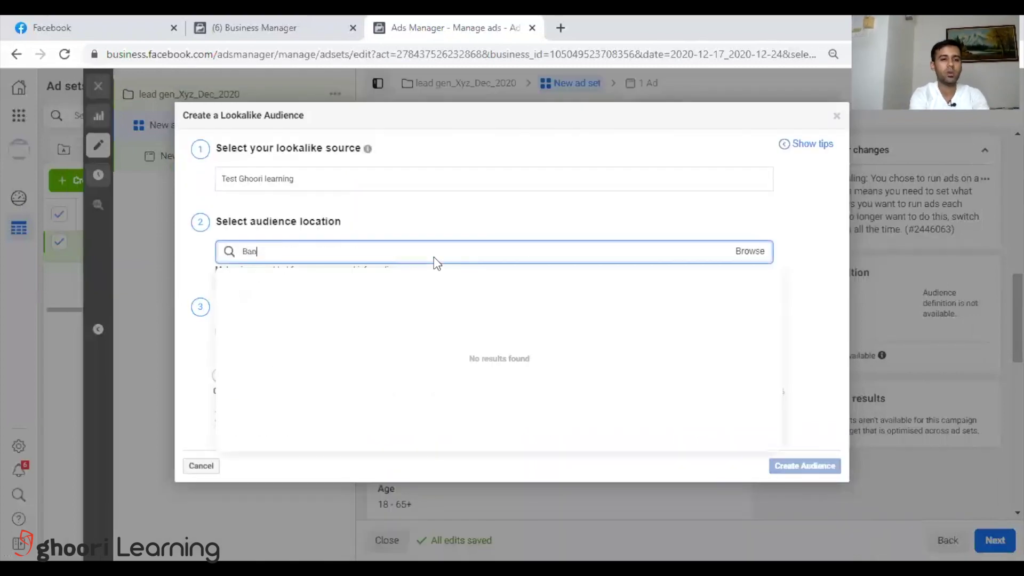
text(glade)
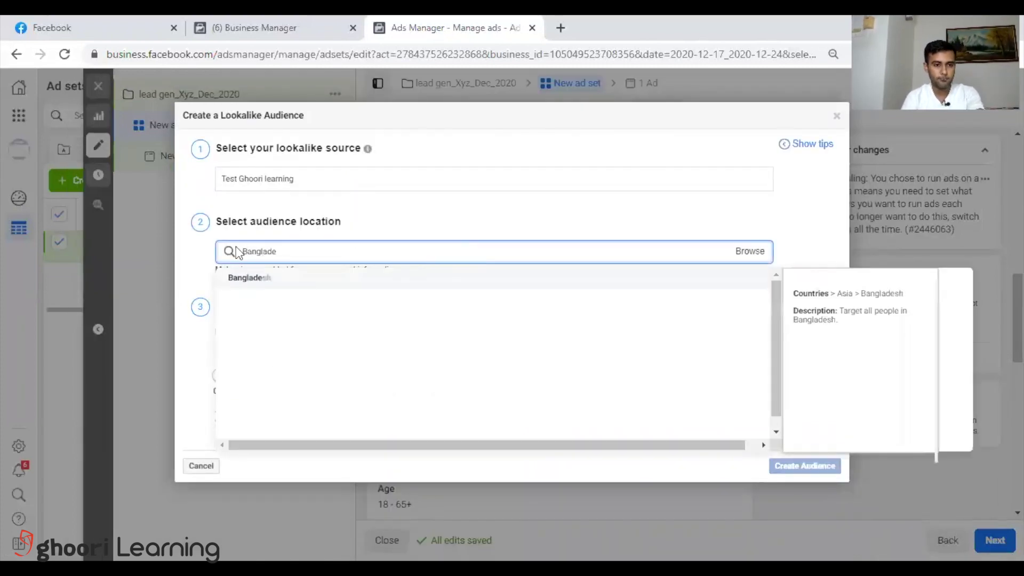
click(279, 277)
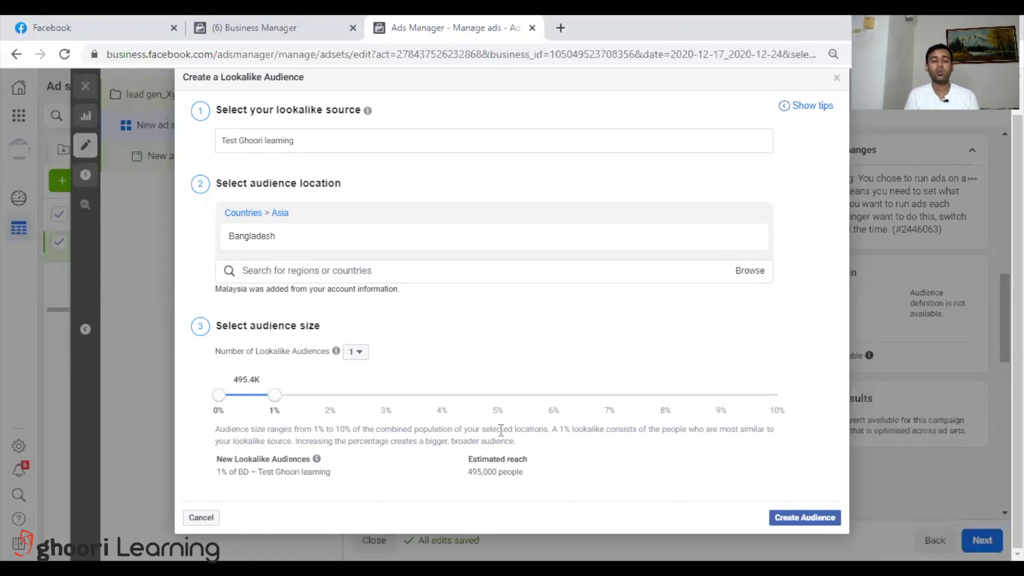
Step: Set the lookalike audience size to 7% and create the audience
drag(274, 404, 440, 406)
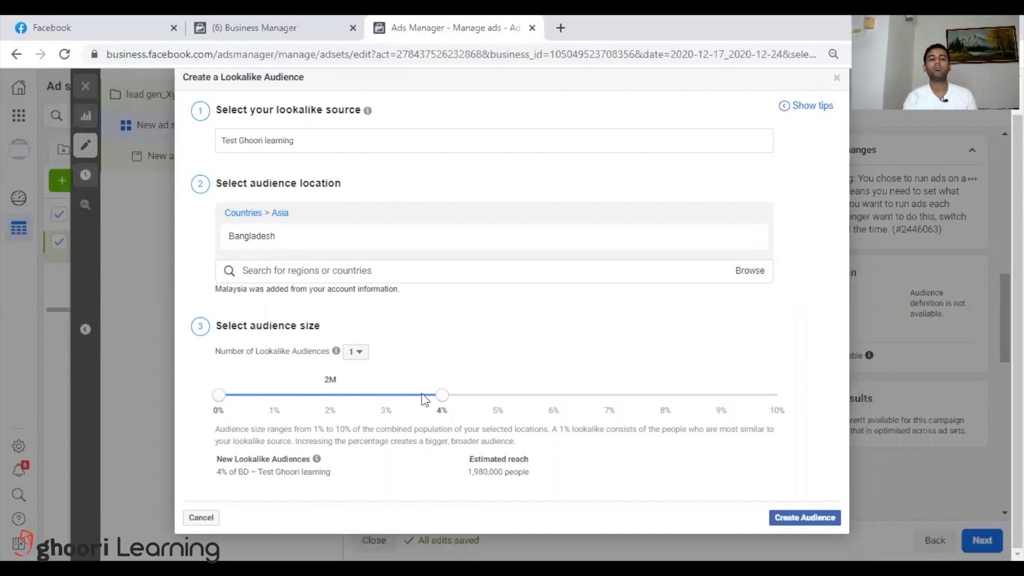
drag(442, 395, 775, 386)
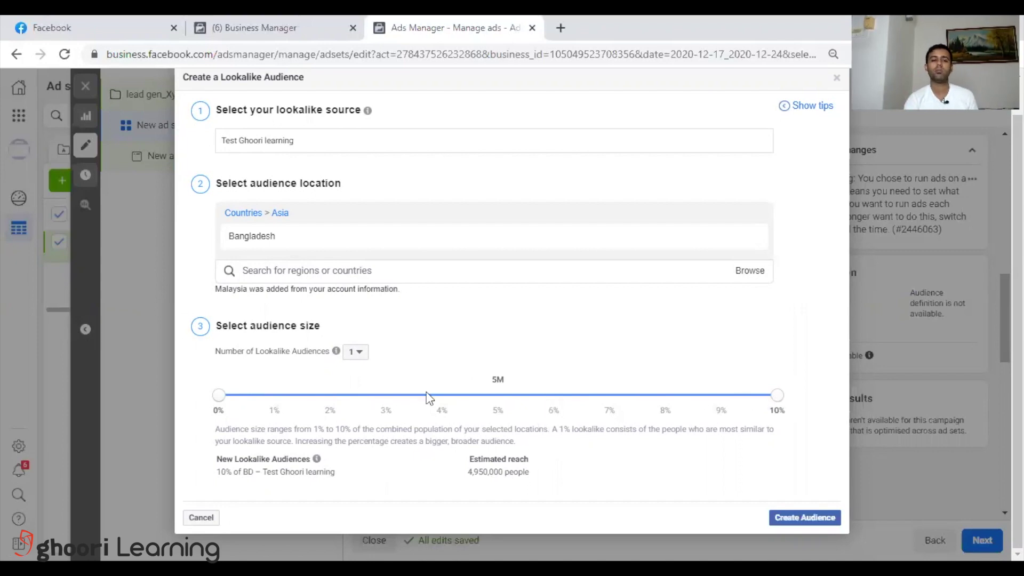
drag(777, 408, 528, 405)
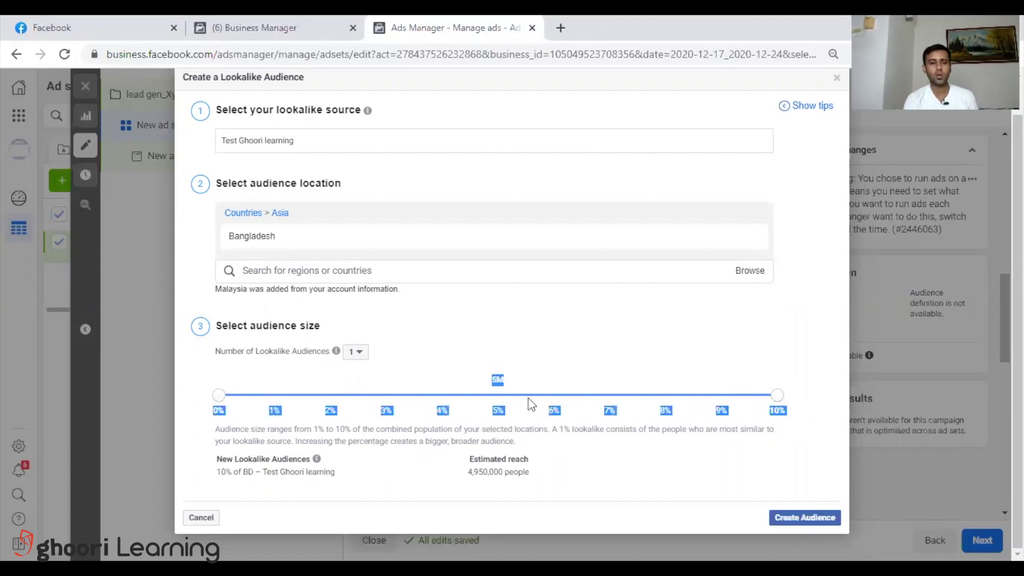
drag(764, 395, 597, 402)
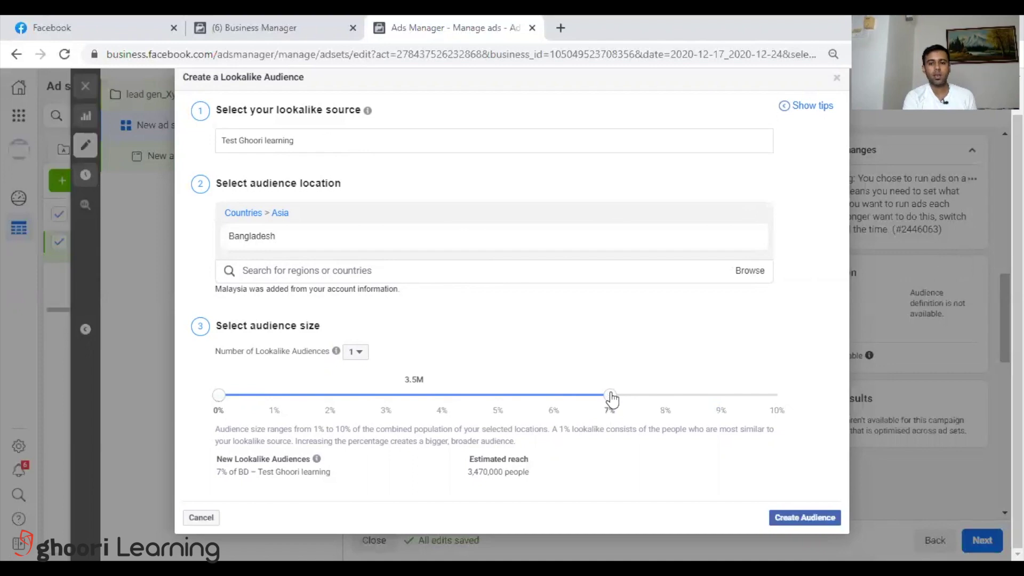
click(801, 516)
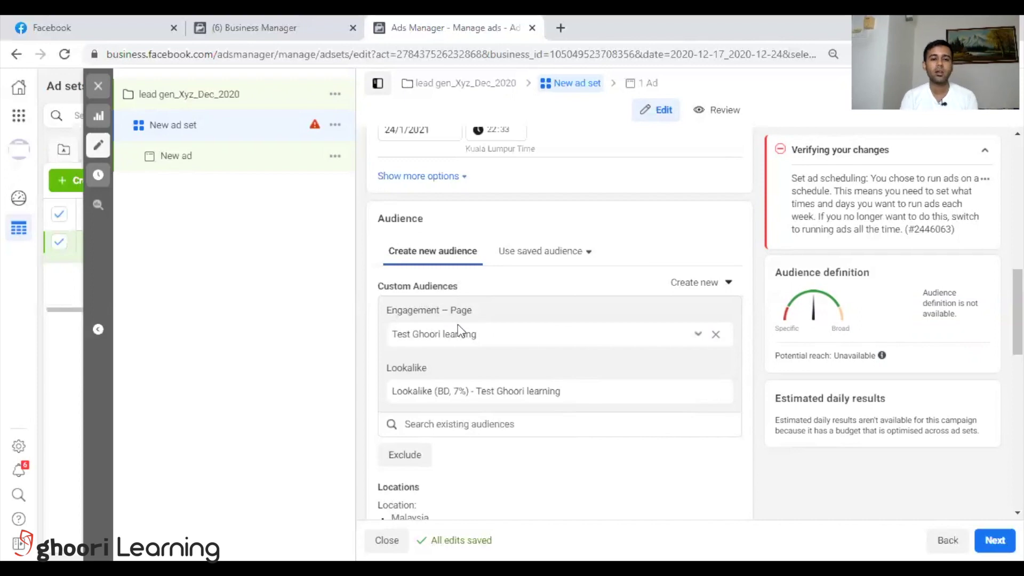
scroll(463, 335, down, 1)
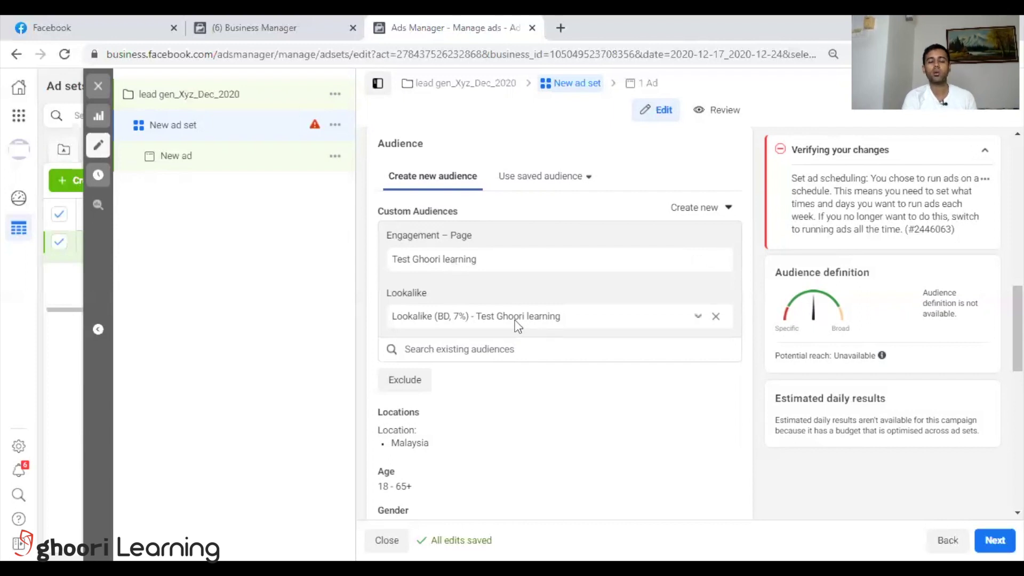
scroll(504, 303, up, 2)
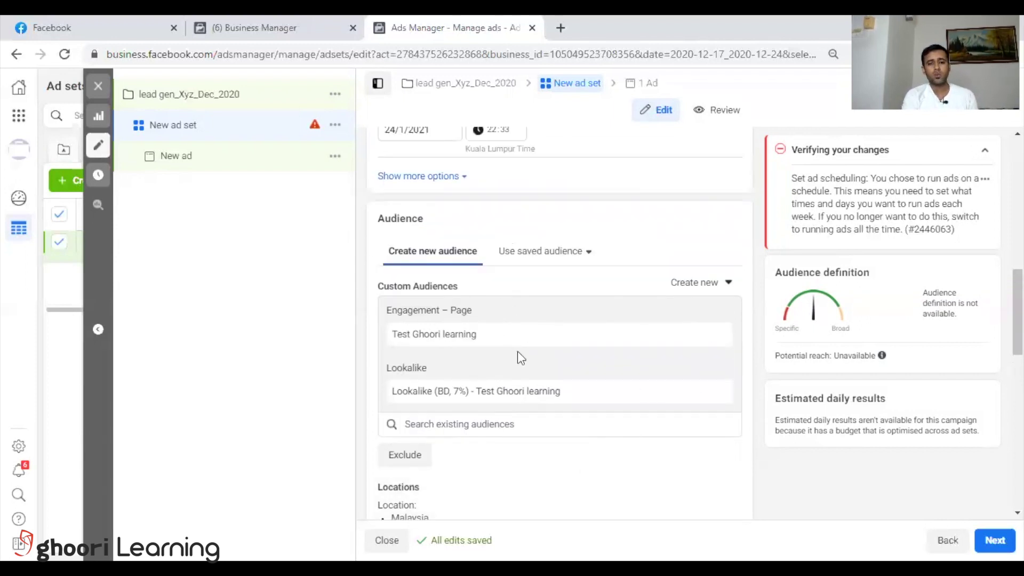
scroll(554, 409, down, 1)
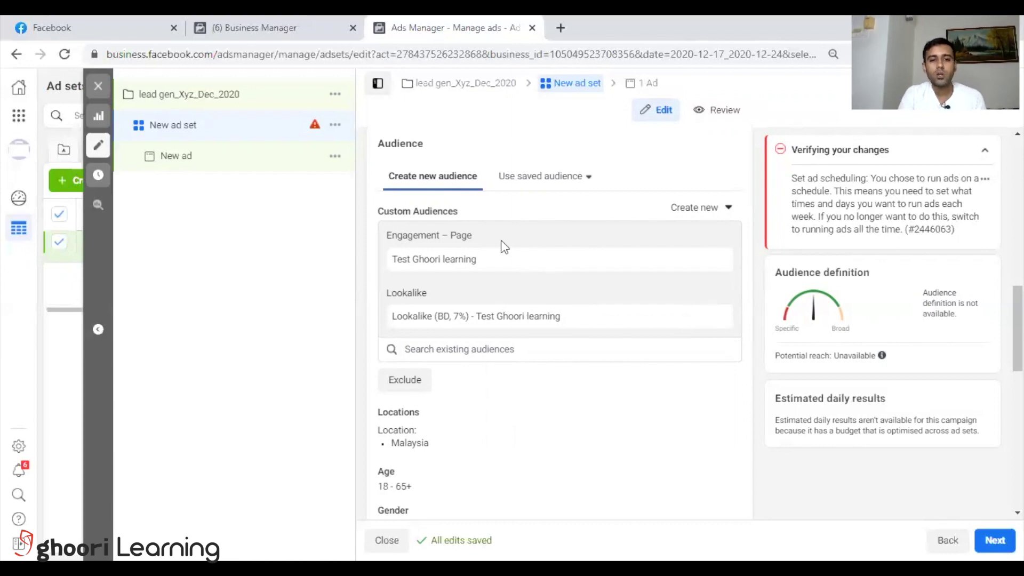
scroll(517, 321, down, 1)
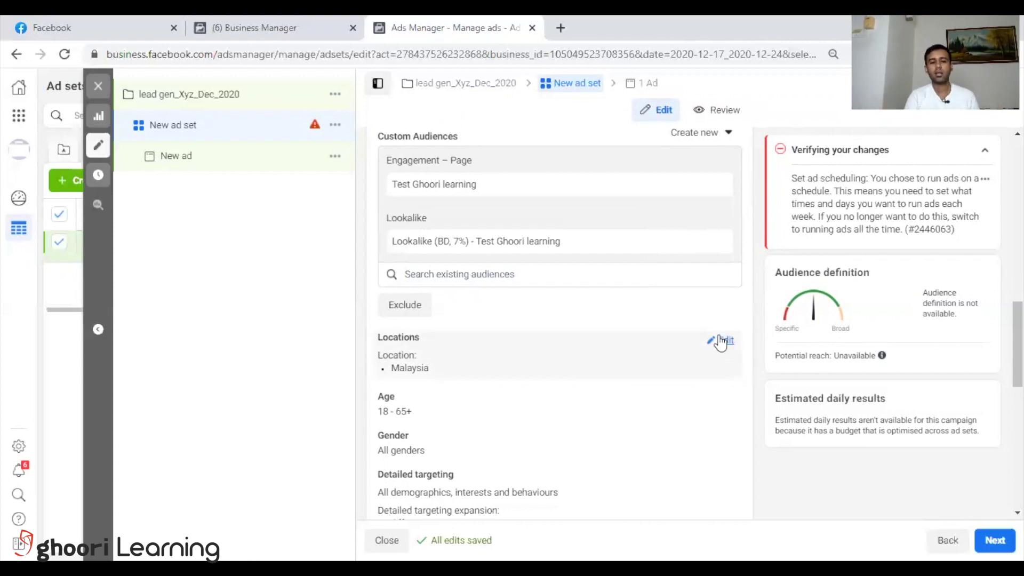
Step: Review the ad set's audience, placement, and optimisation and delivery settings
scroll(560, 320, down, 1)
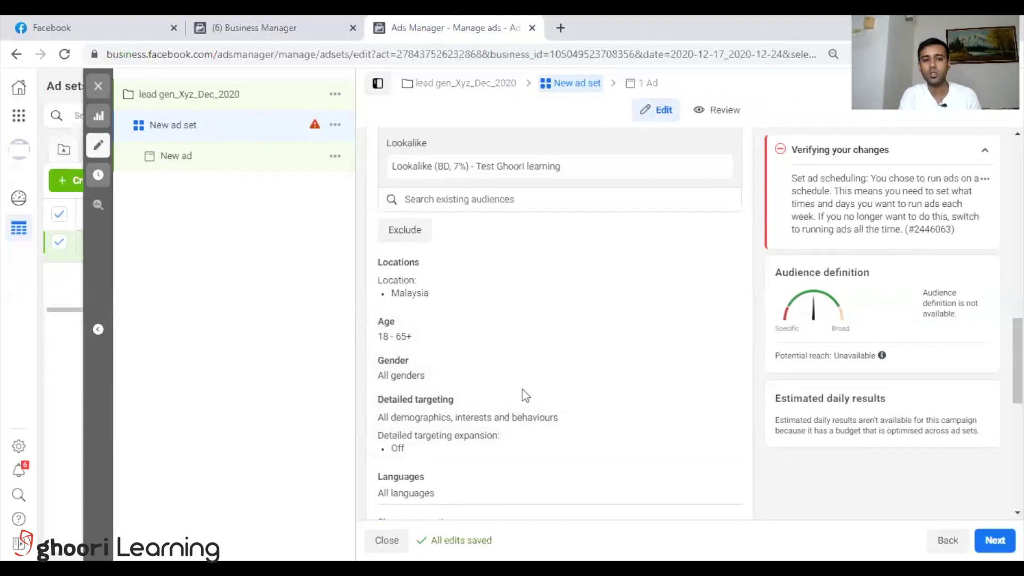
scroll(495, 344, up, 3)
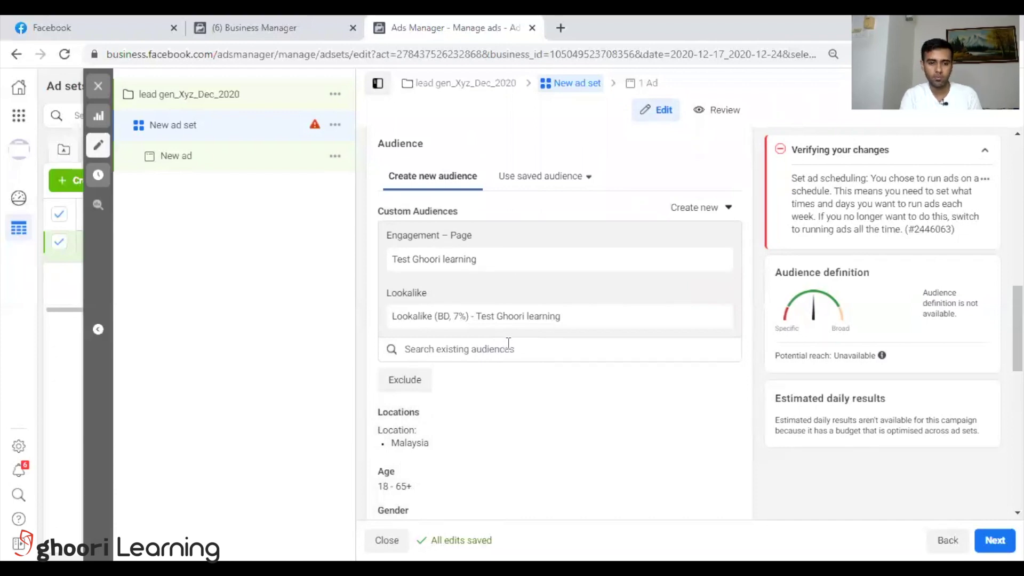
scroll(506, 344, down, 4)
scroll(527, 347, down, 7)
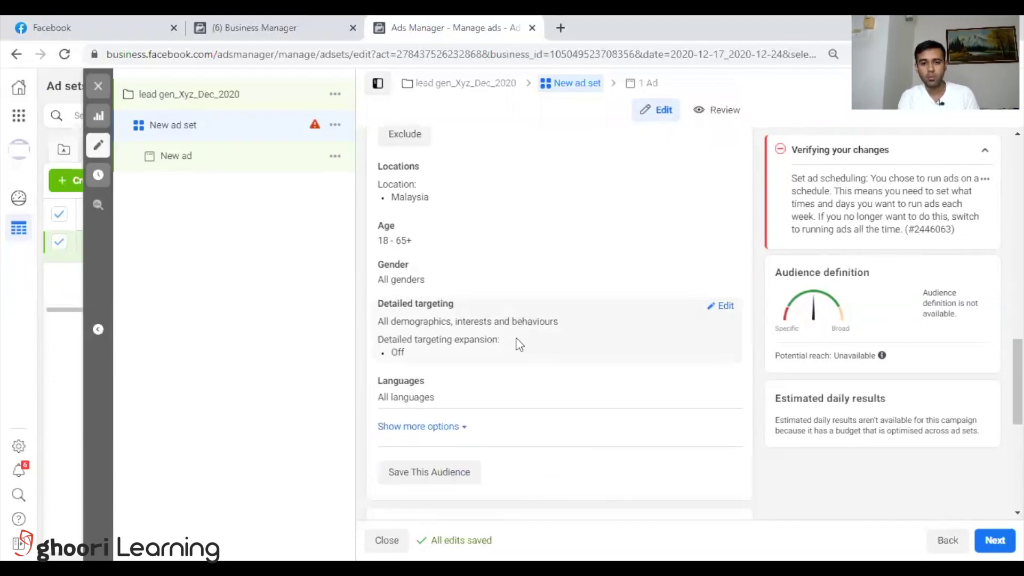
scroll(510, 334, down, 1)
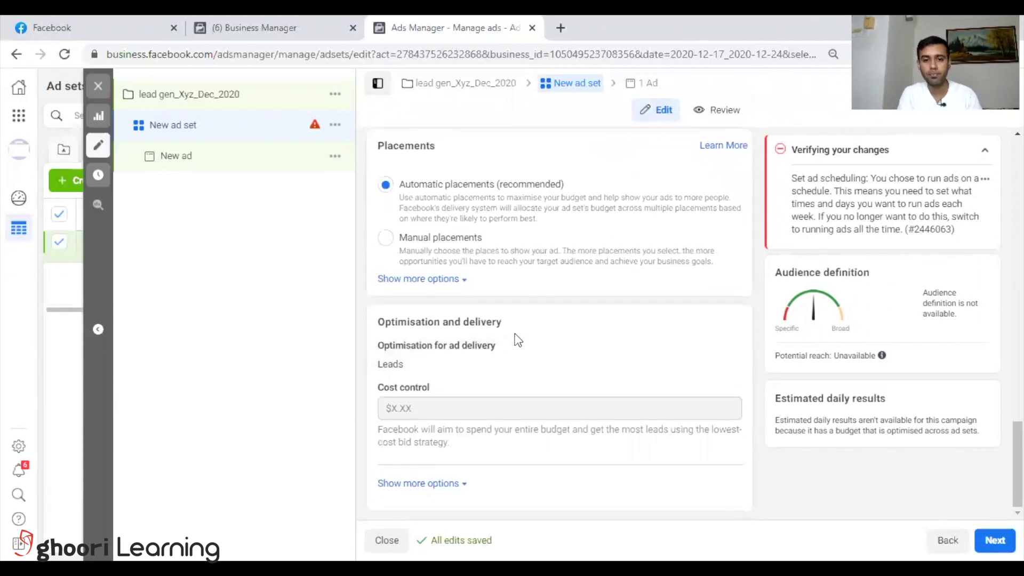
scroll(517, 340, up, 3)
scroll(520, 352, up, 5)
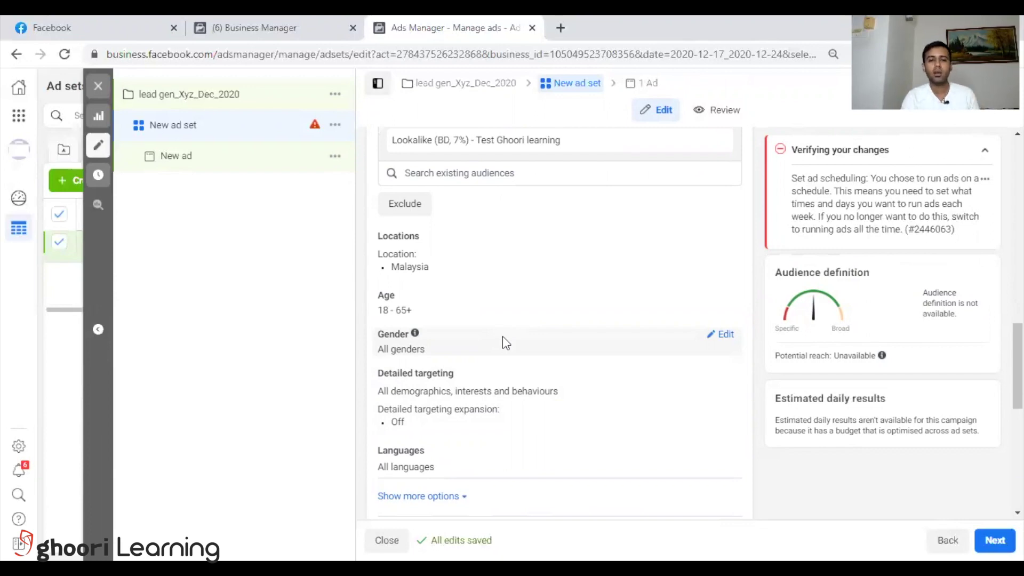
scroll(558, 290, up, 3)
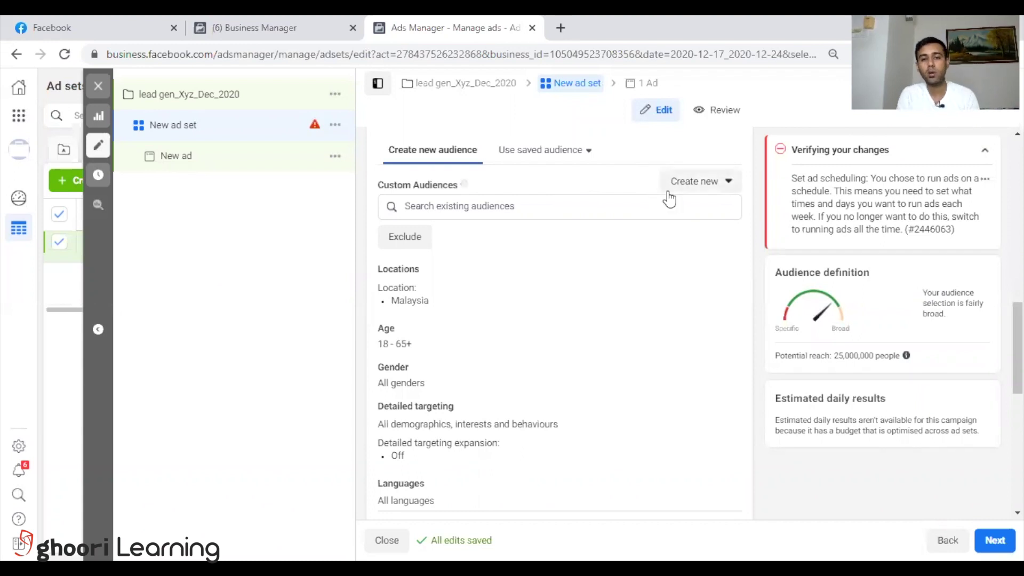
click(707, 186)
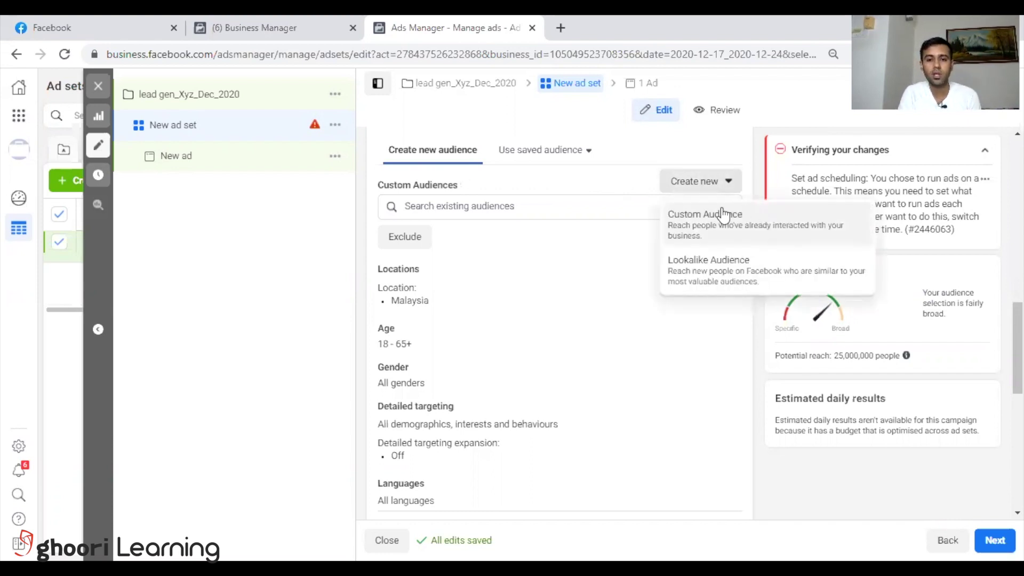
click(727, 233)
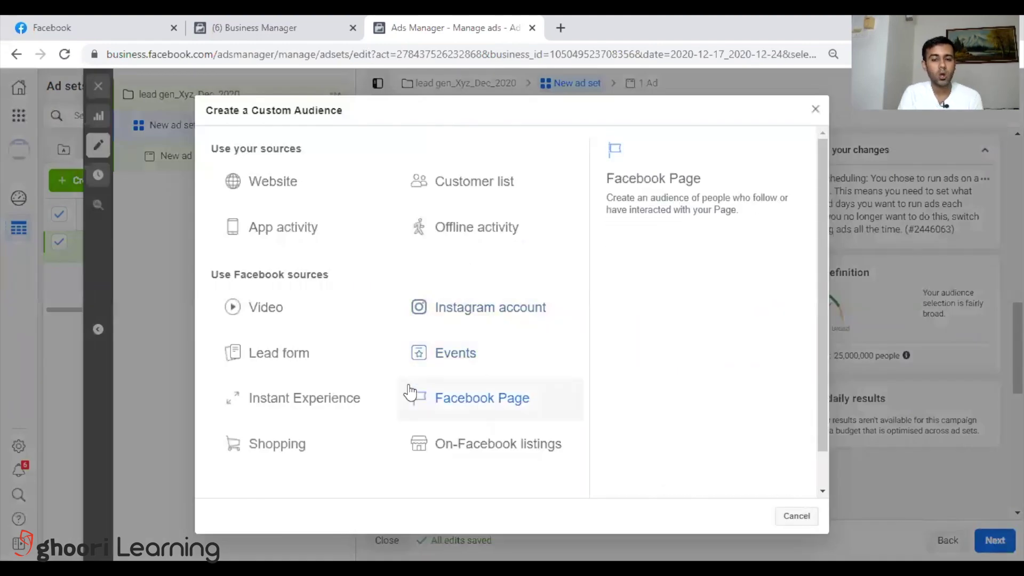
click(275, 312)
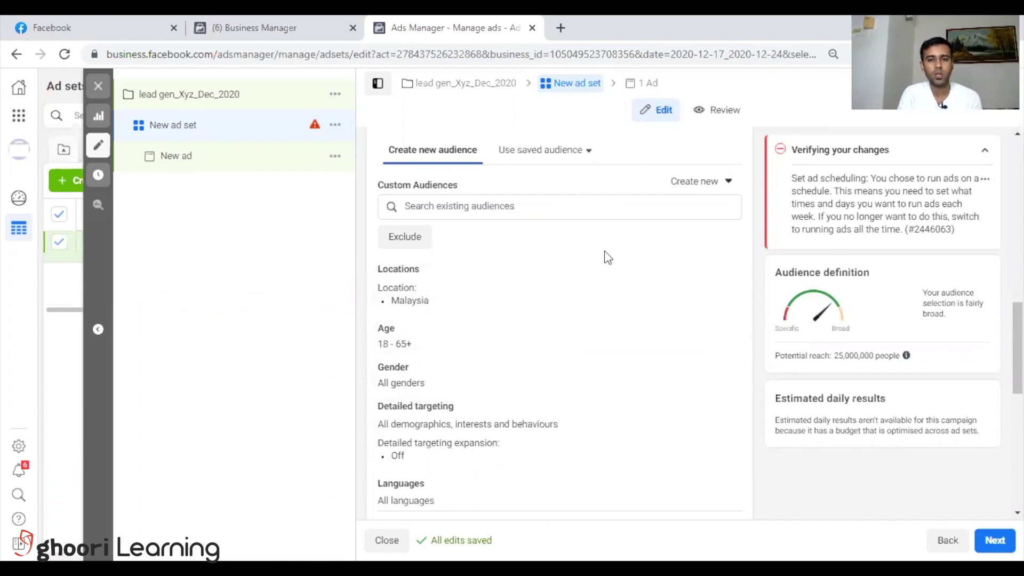
scroll(625, 260, down, 3)
scroll(624, 250, up, 3)
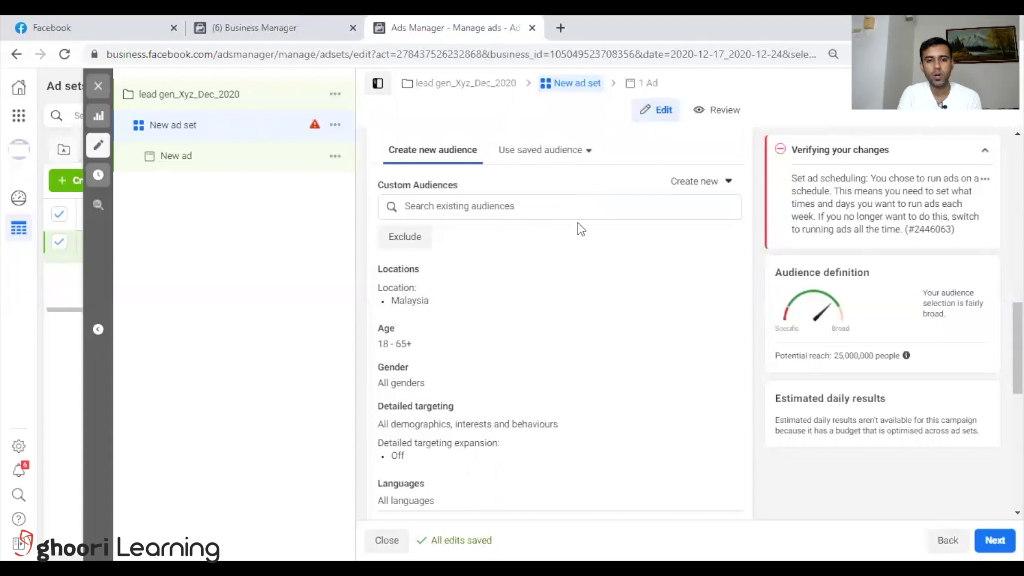
click(699, 184)
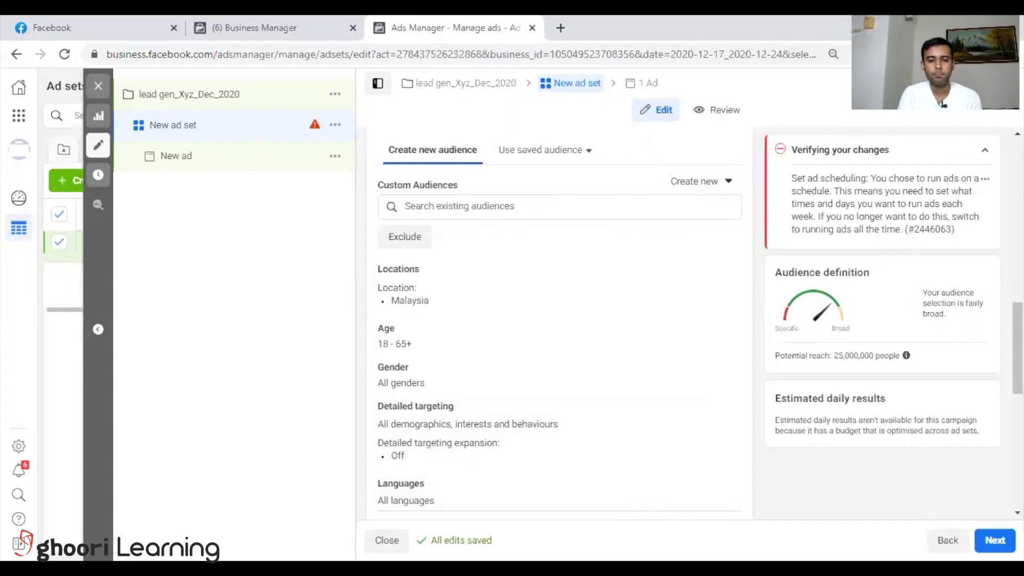
Step: Review the ad set's lead method, Facebook Page, dynamic creative, schedule and audience sections
scroll(523, 475, down, 2)
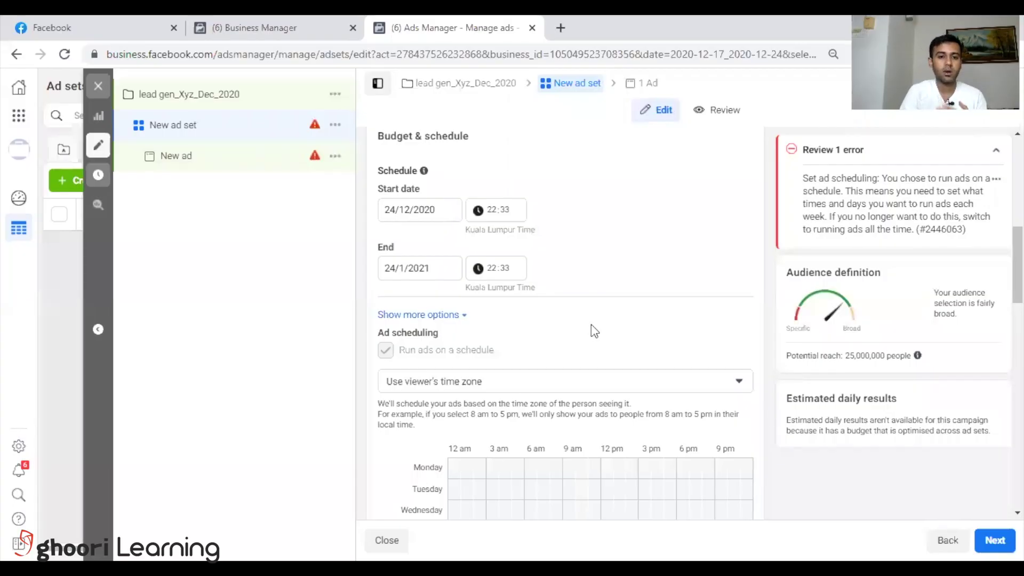
scroll(594, 324, up, 1)
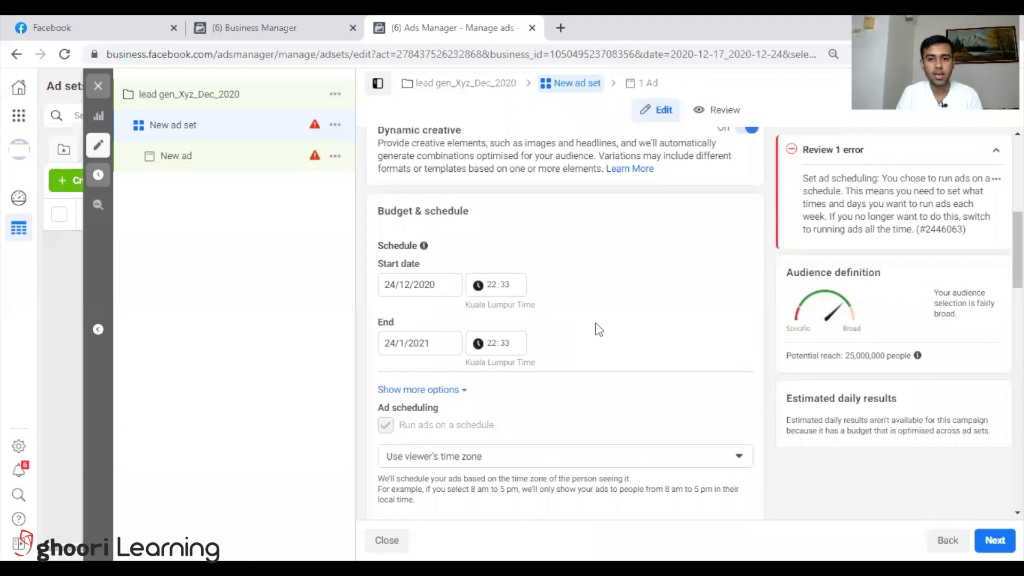
scroll(624, 342, up, 4)
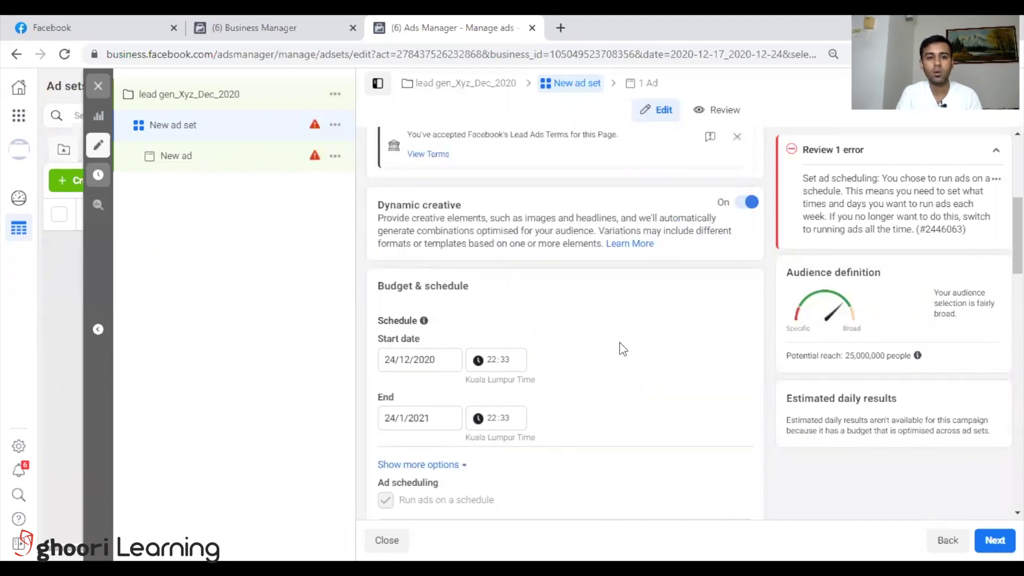
scroll(534, 378, up, 2)
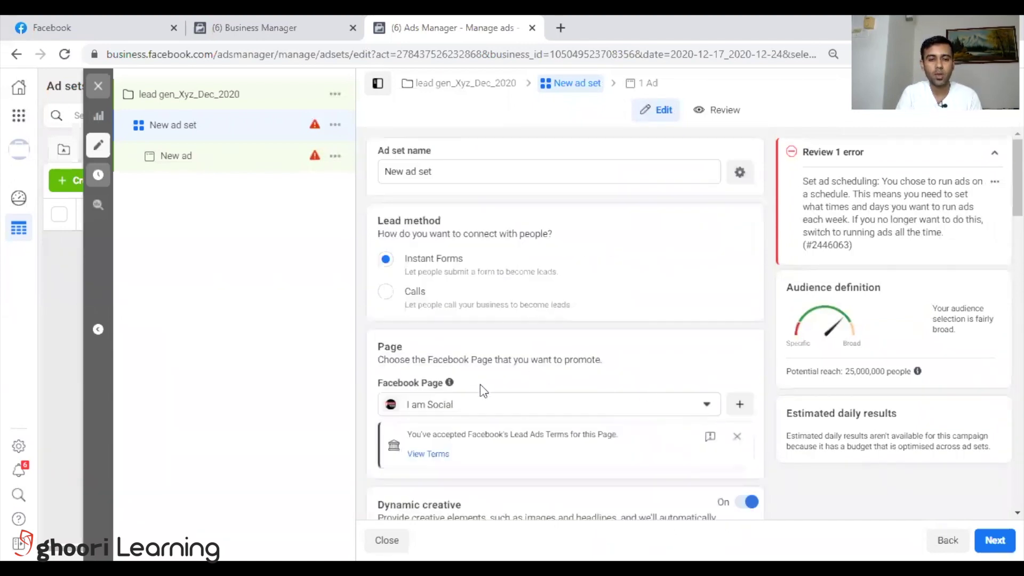
scroll(481, 383, down, 1)
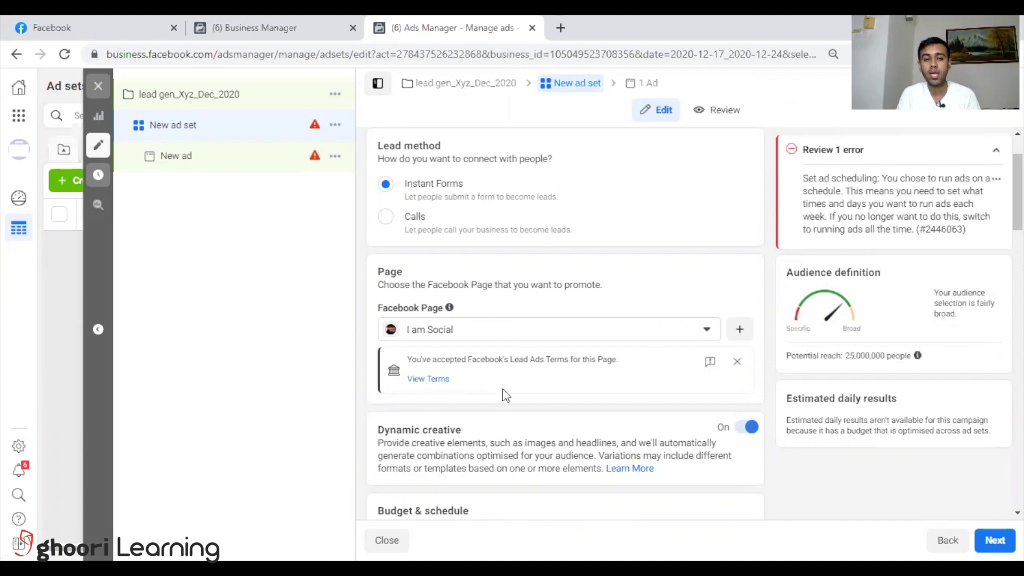
scroll(502, 388, down, 1)
scroll(517, 384, down, 5)
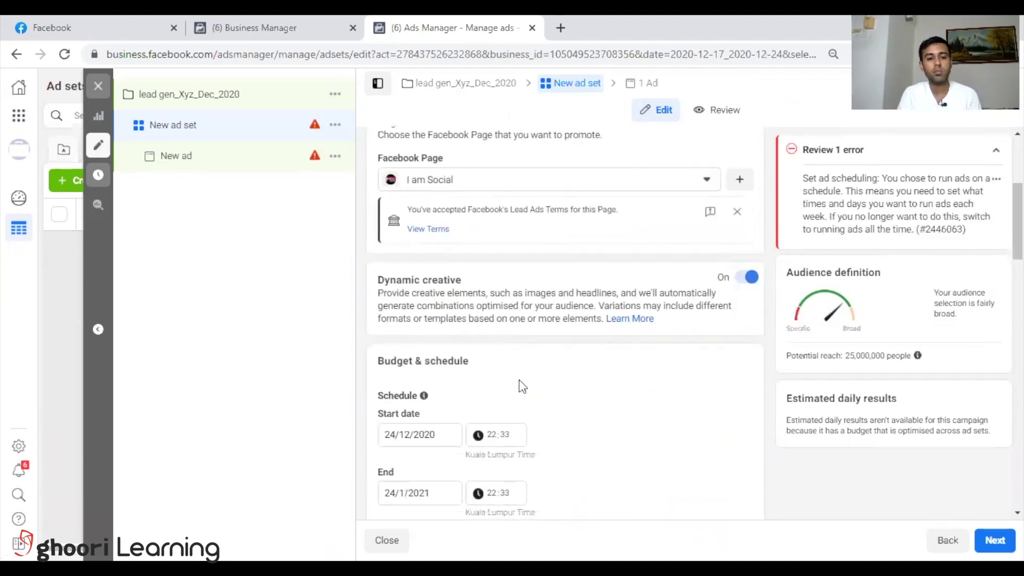
scroll(597, 357, down, 7)
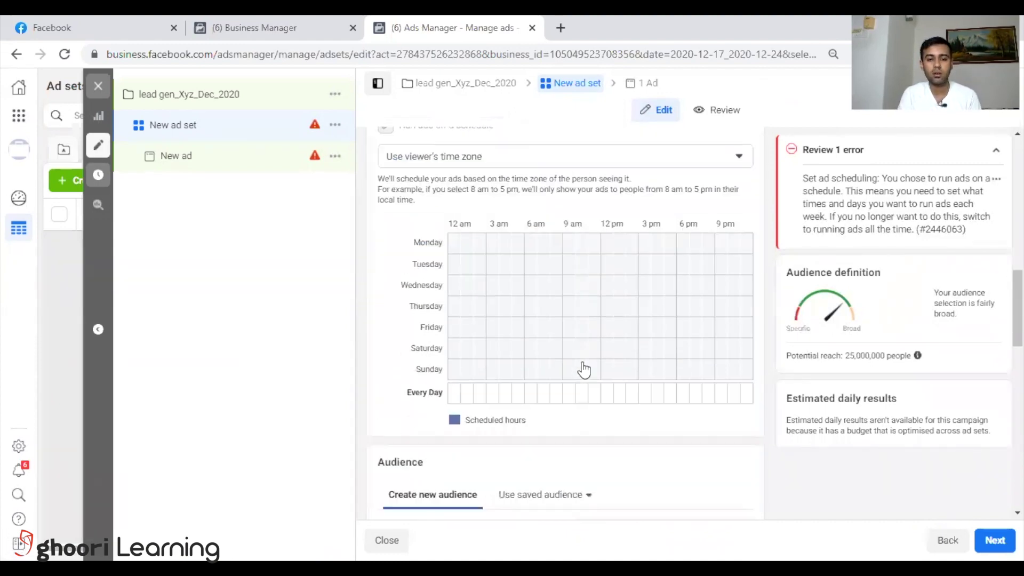
scroll(611, 288, up, 3)
scroll(678, 291, down, 1)
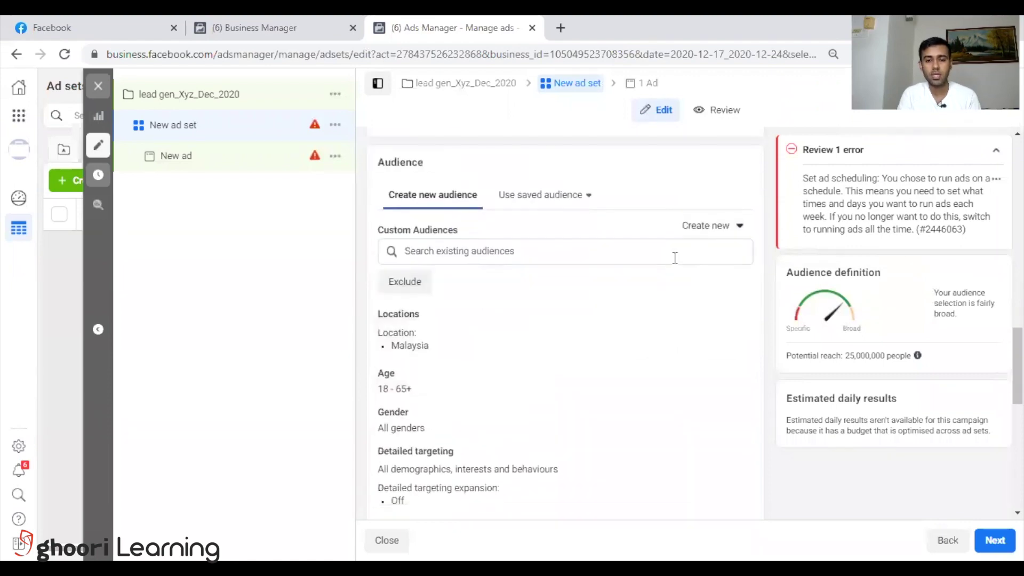
Step: Start a Custom Audience from the Video source for people who viewed at least three seconds of your video
click(707, 236)
click(726, 267)
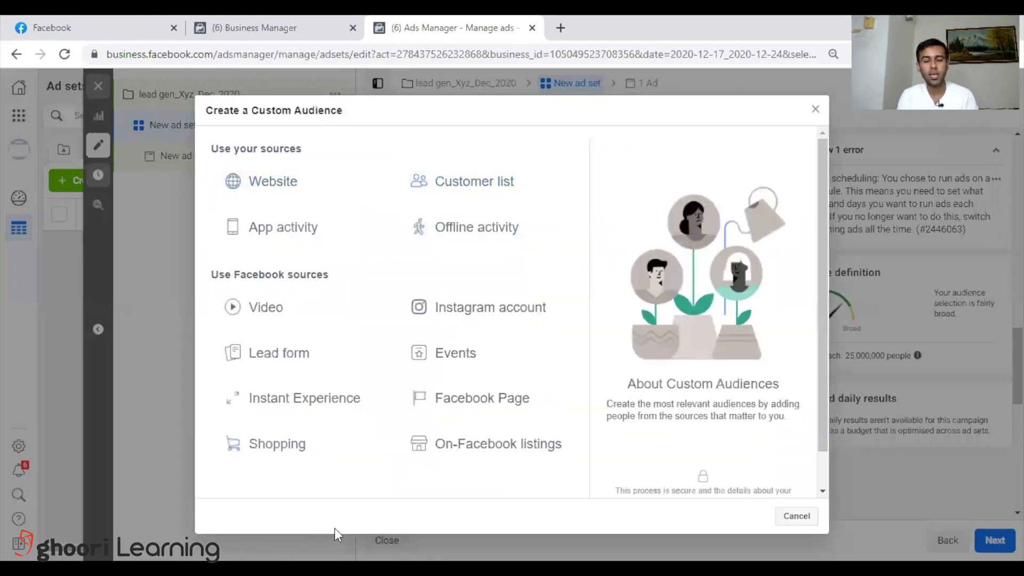
click(287, 323)
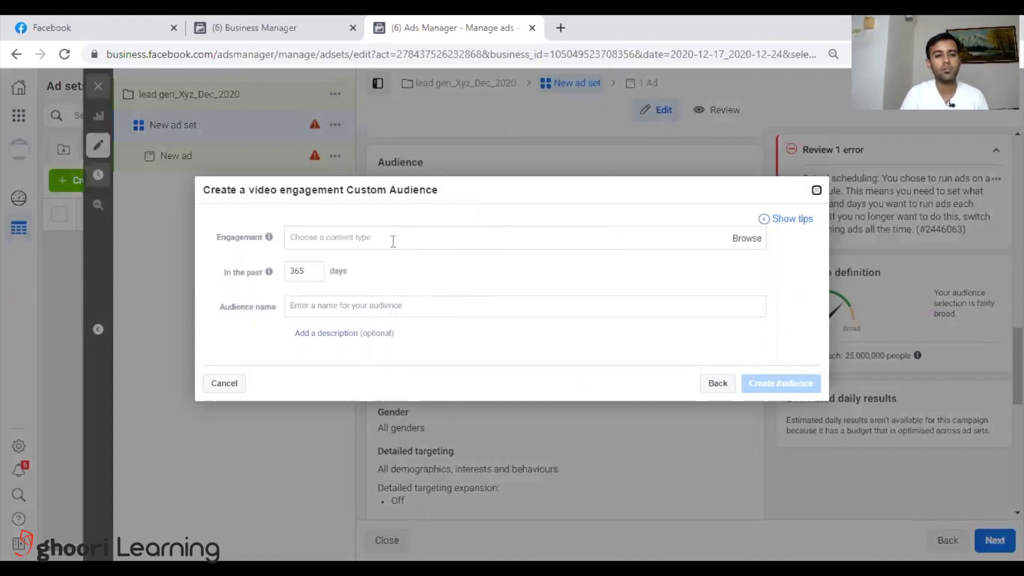
click(355, 238)
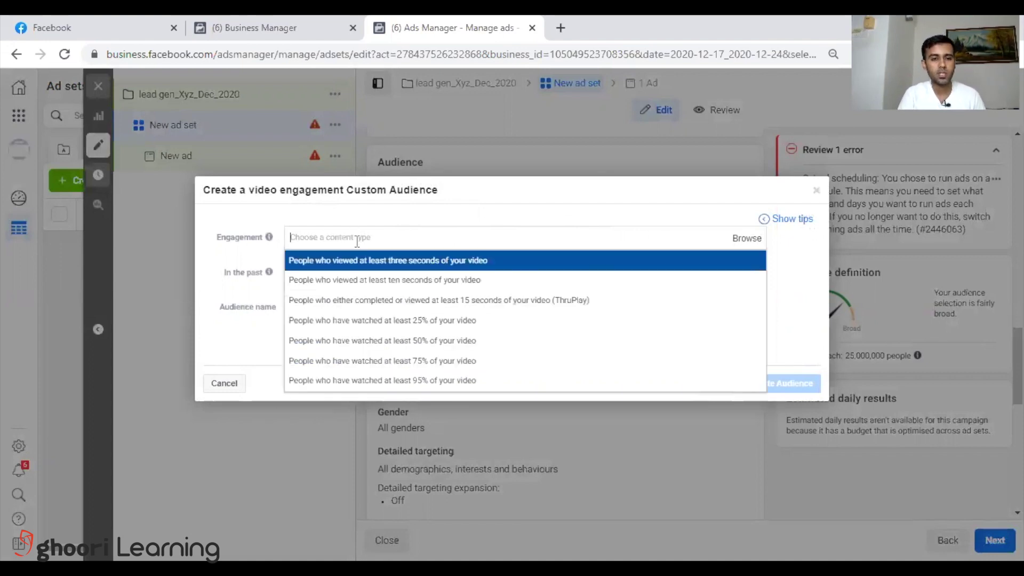
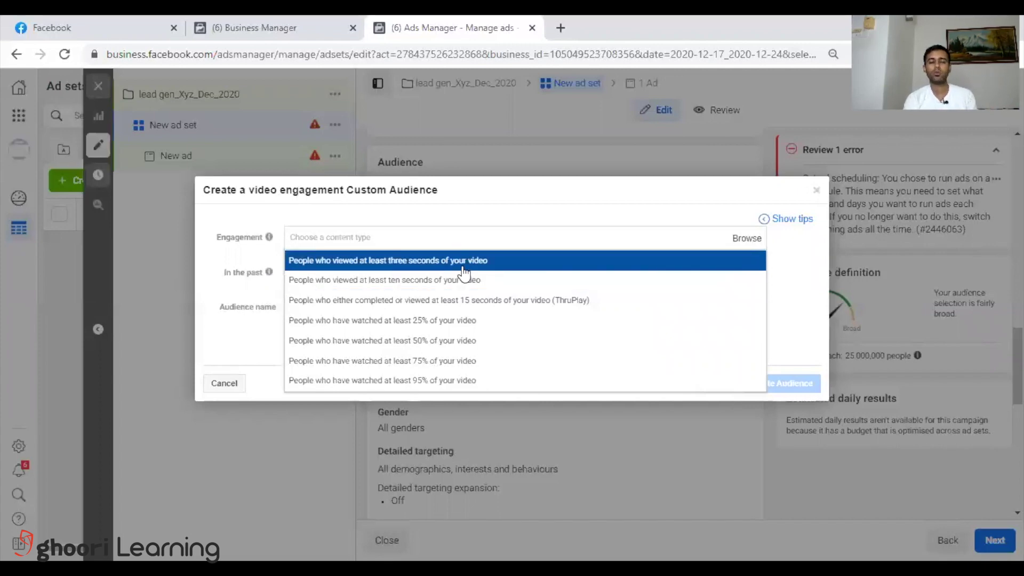
click(464, 267)
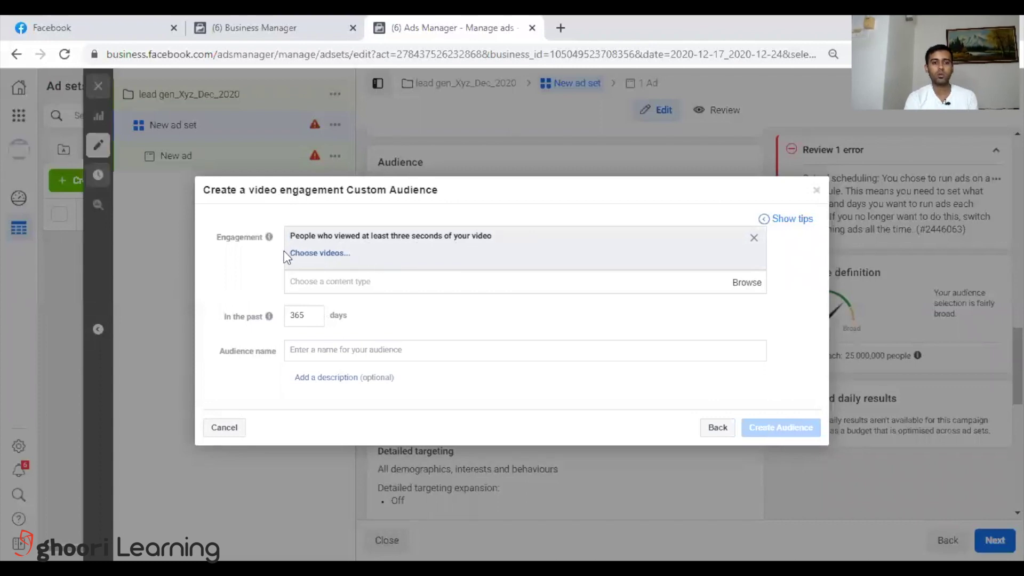
Step: Open the video selection for the three-second viewers and look through the Page's listed videos
click(324, 255)
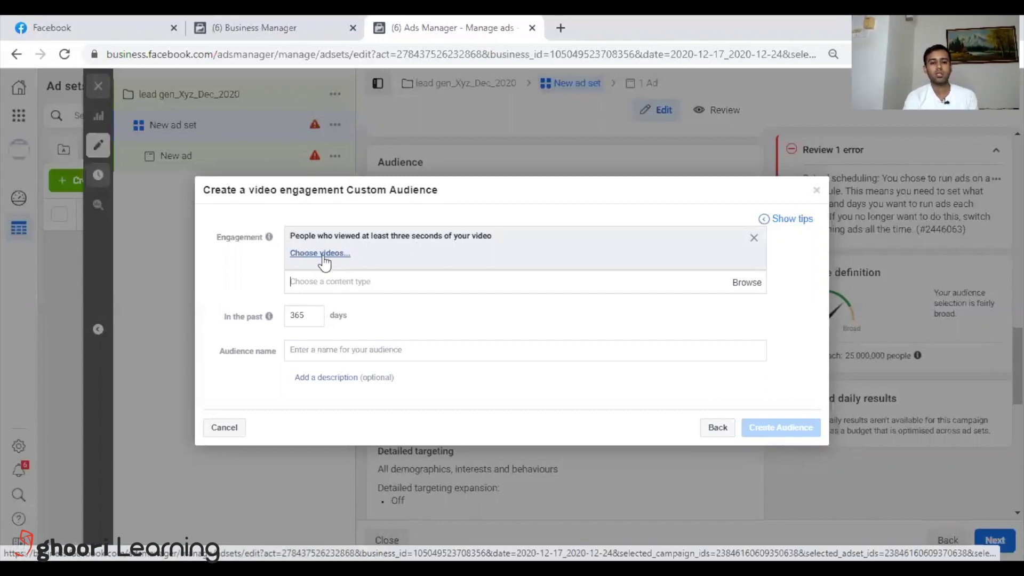
click(323, 254)
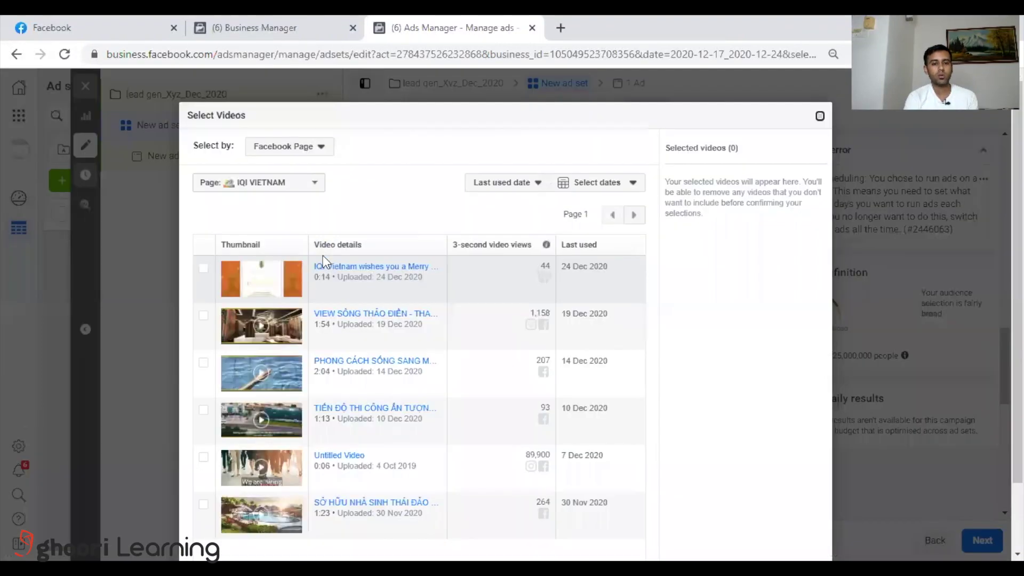
scroll(352, 310, down, 2)
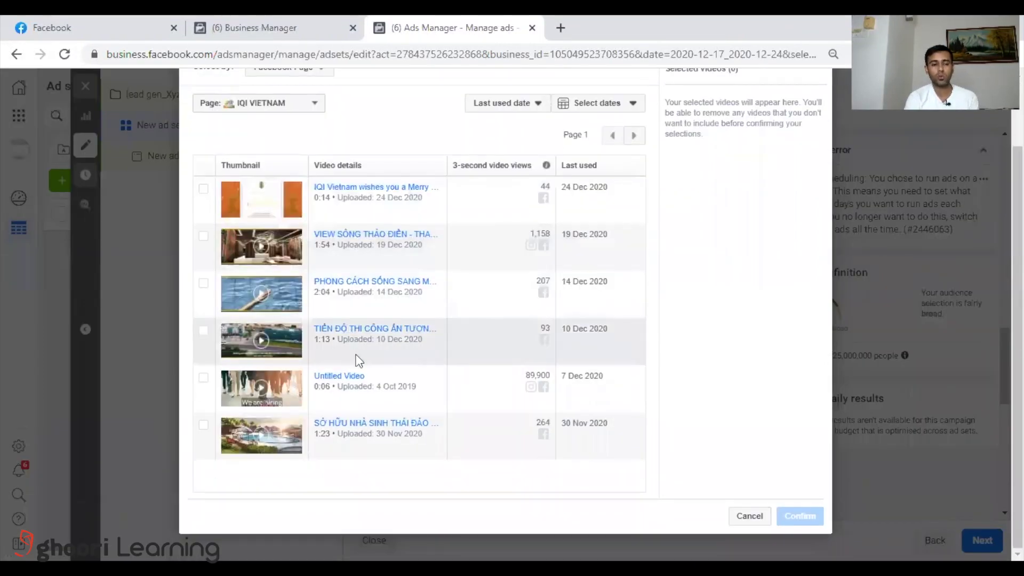
scroll(350, 309, up, 2)
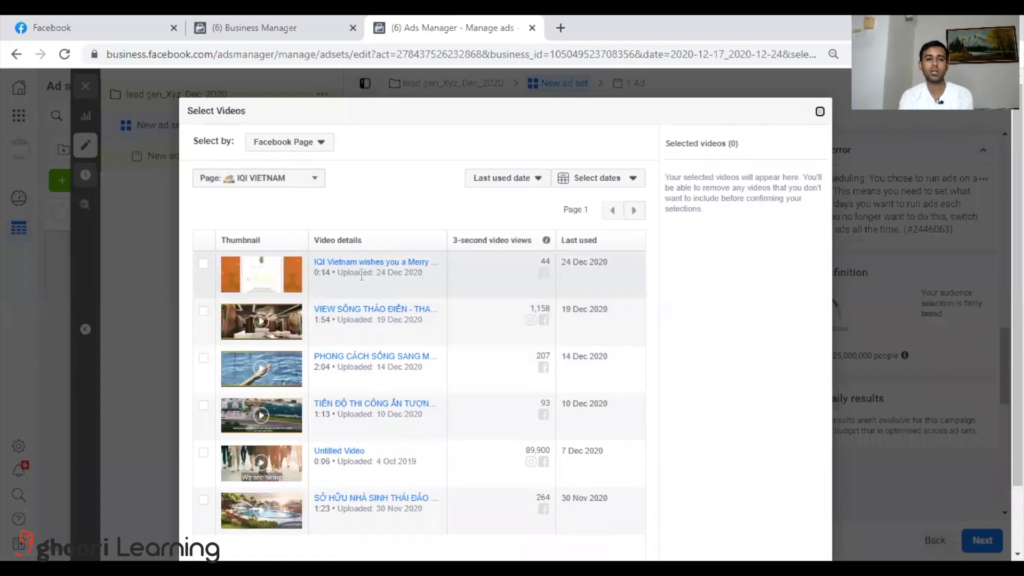
Step: Switch the video source to Campaign and browse the campaigns available
click(312, 145)
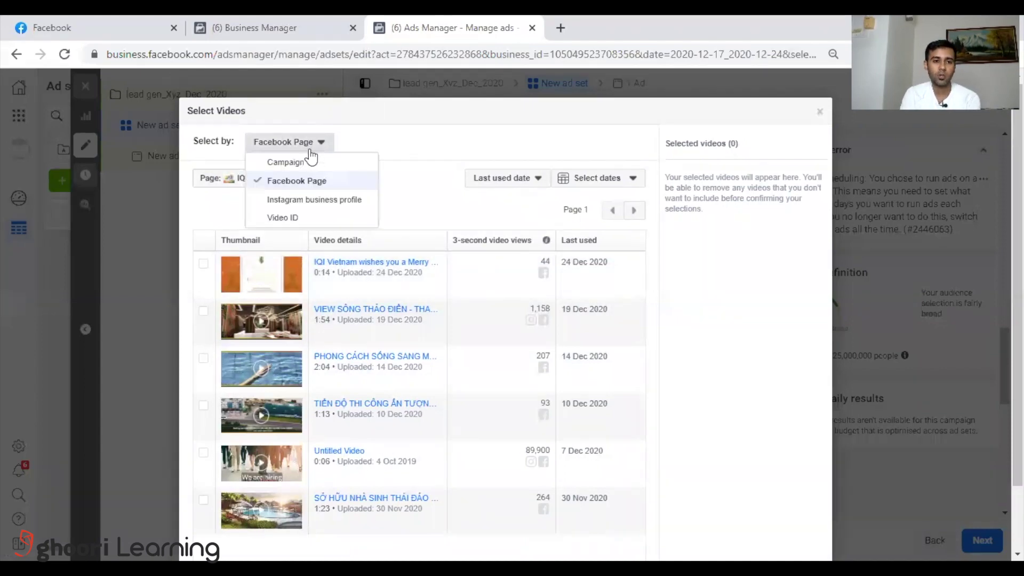
click(298, 162)
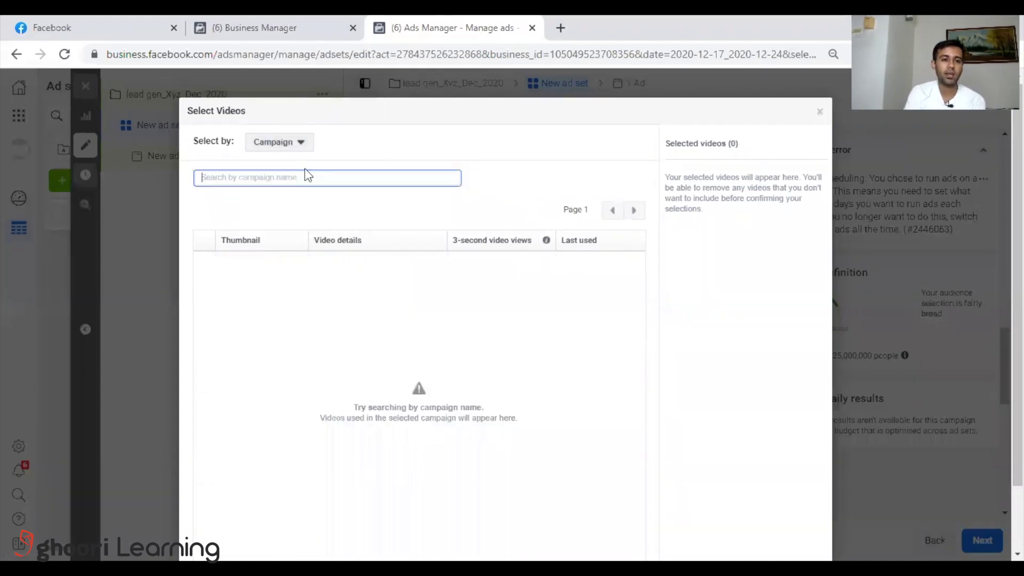
click(315, 176)
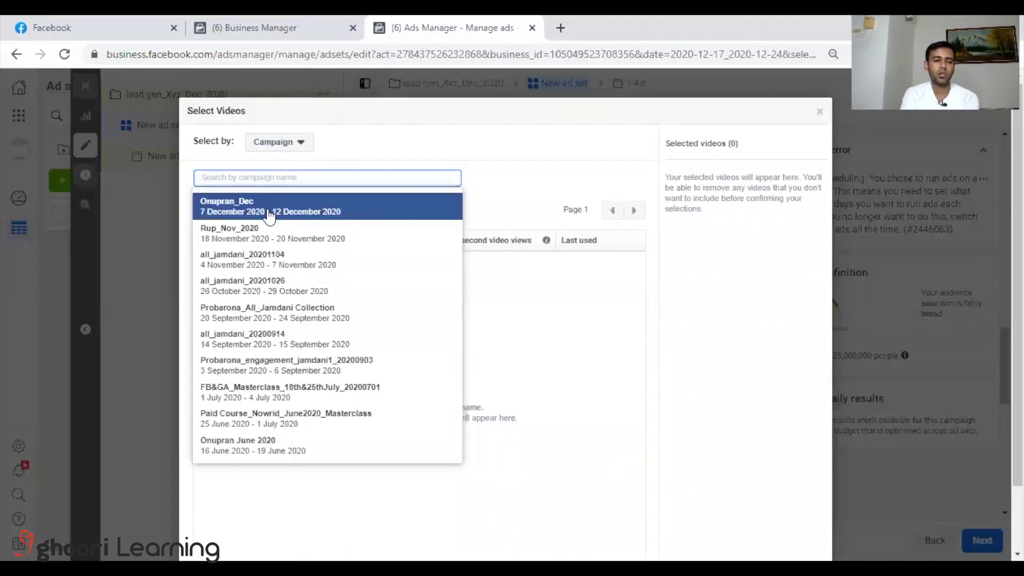
Step: Select videos by Facebook Page from IQI Ipoh Team, choosing Infinity Stones In The Office and the Mind Stone AVENGERS video, and confirm
click(295, 145)
click(315, 183)
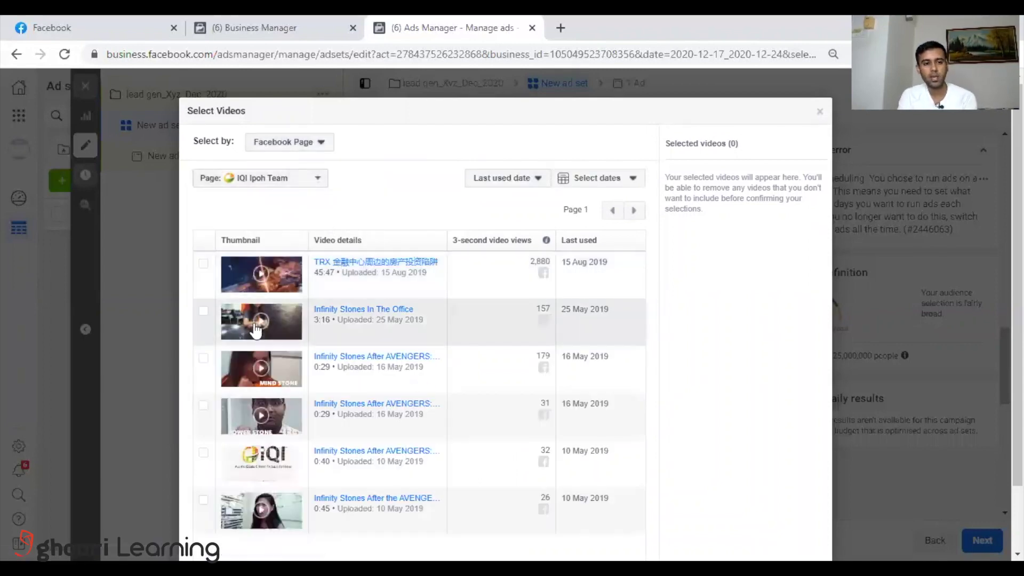
click(203, 358)
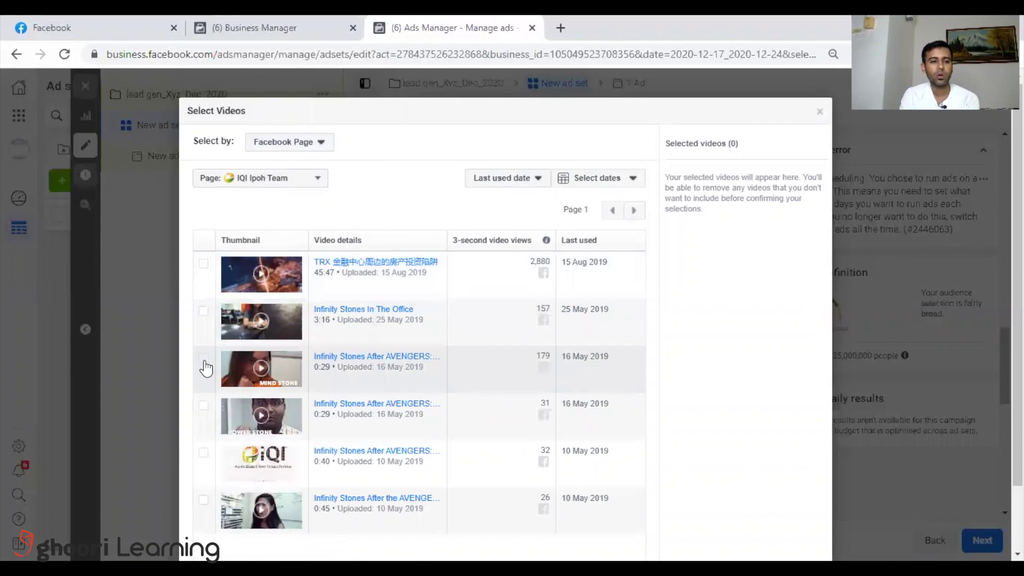
click(205, 311)
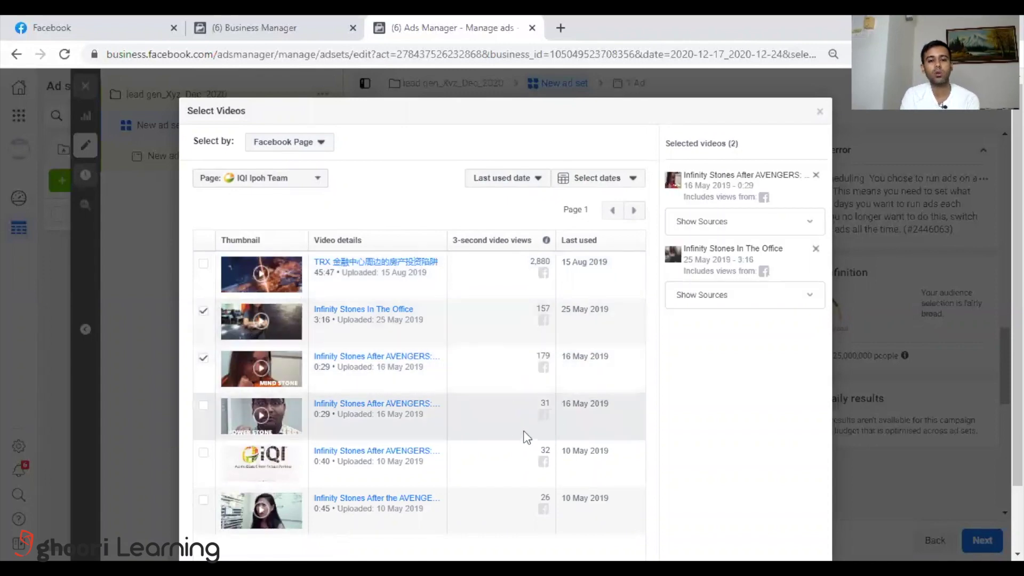
scroll(527, 439, down, 2)
click(798, 517)
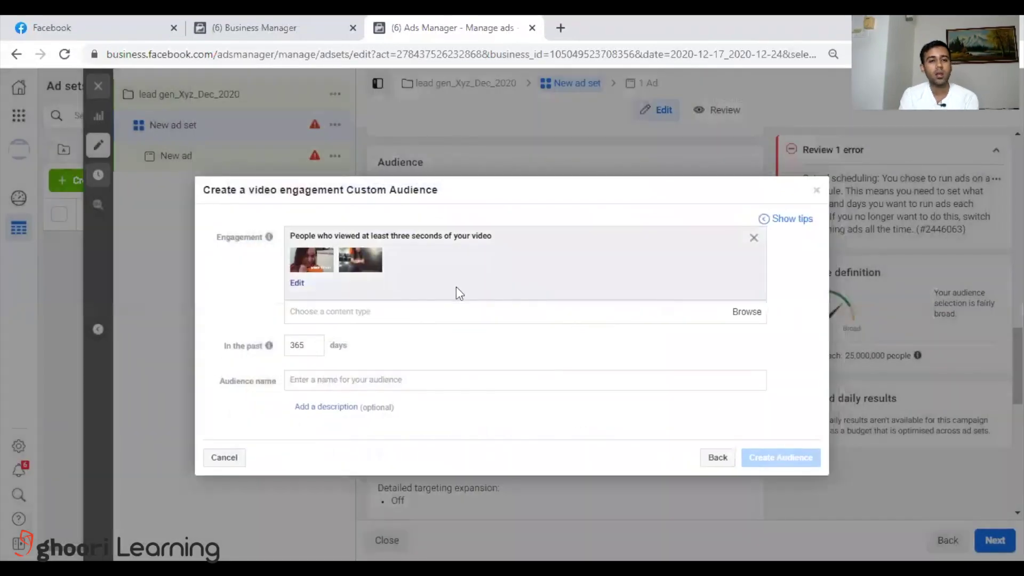
Step: Add people who viewed at least ten seconds, using the 0:45 Infinity Stones After the AVENGERS video uploaded 10 May 2019
click(352, 315)
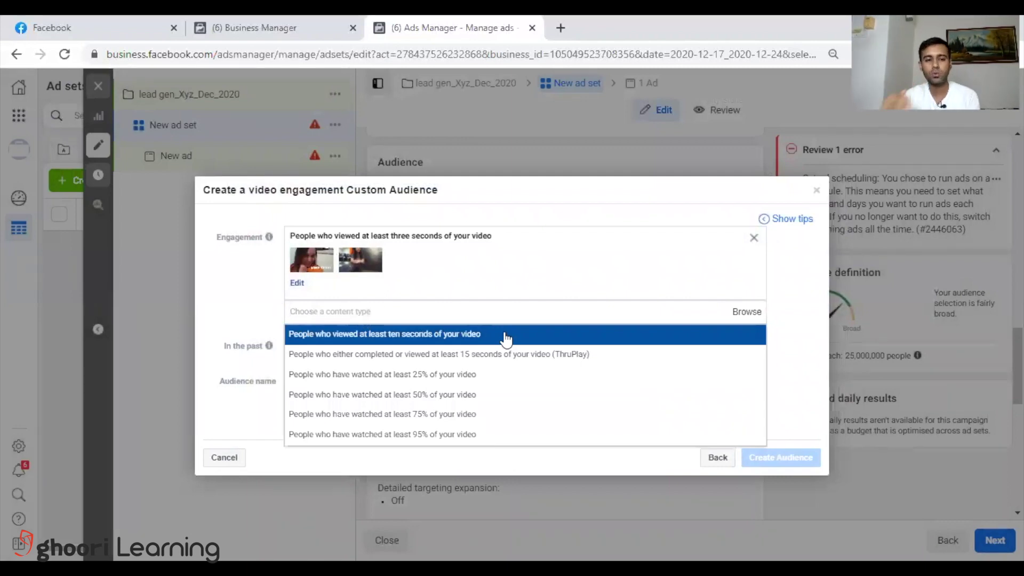
click(472, 335)
click(334, 328)
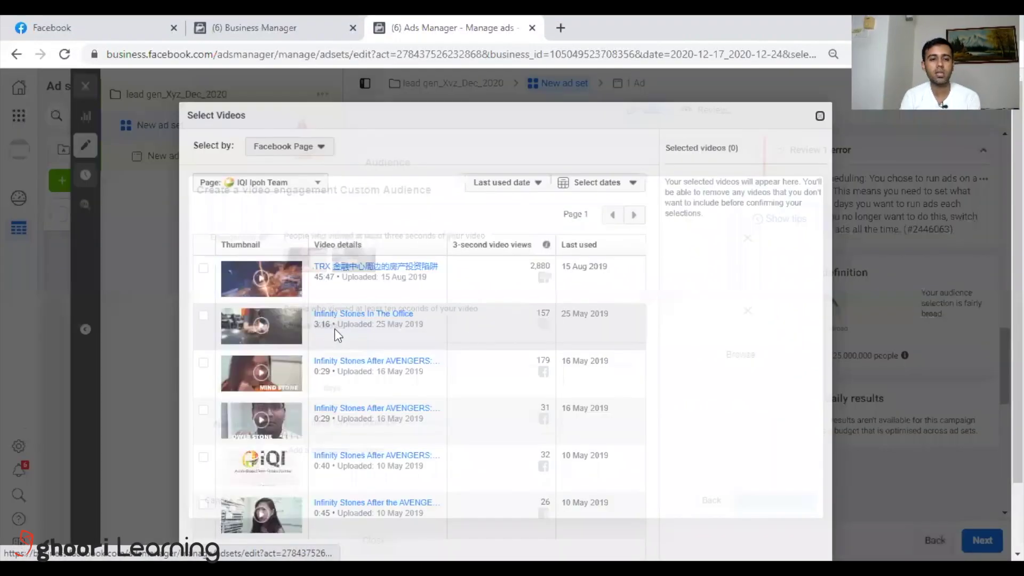
scroll(299, 427, down, 2)
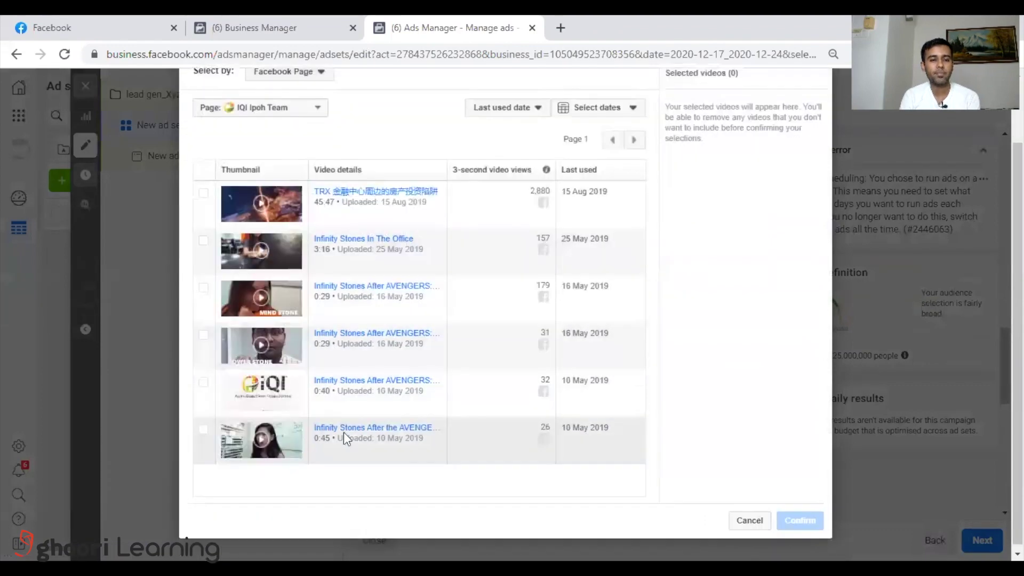
click(204, 436)
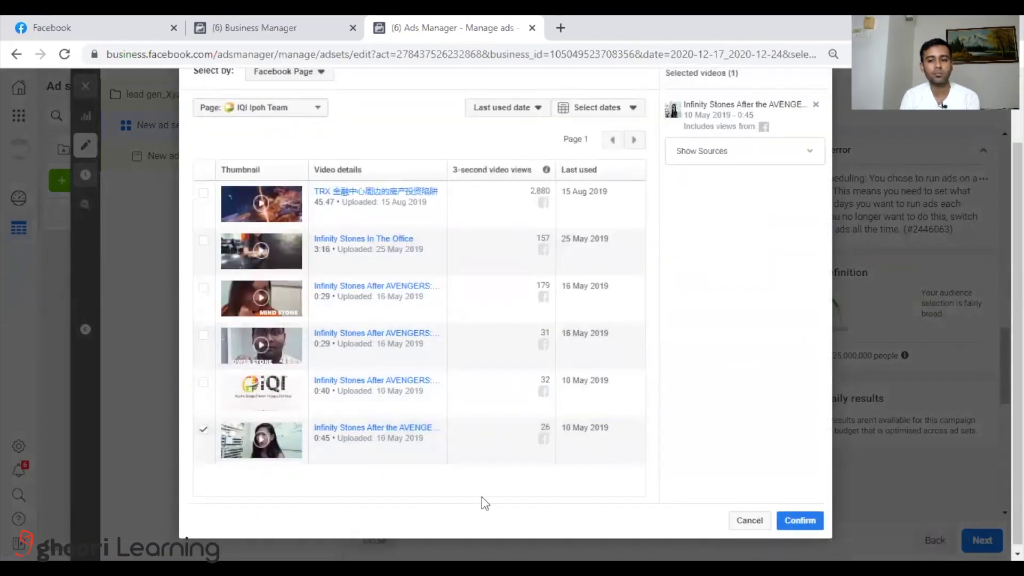
click(806, 521)
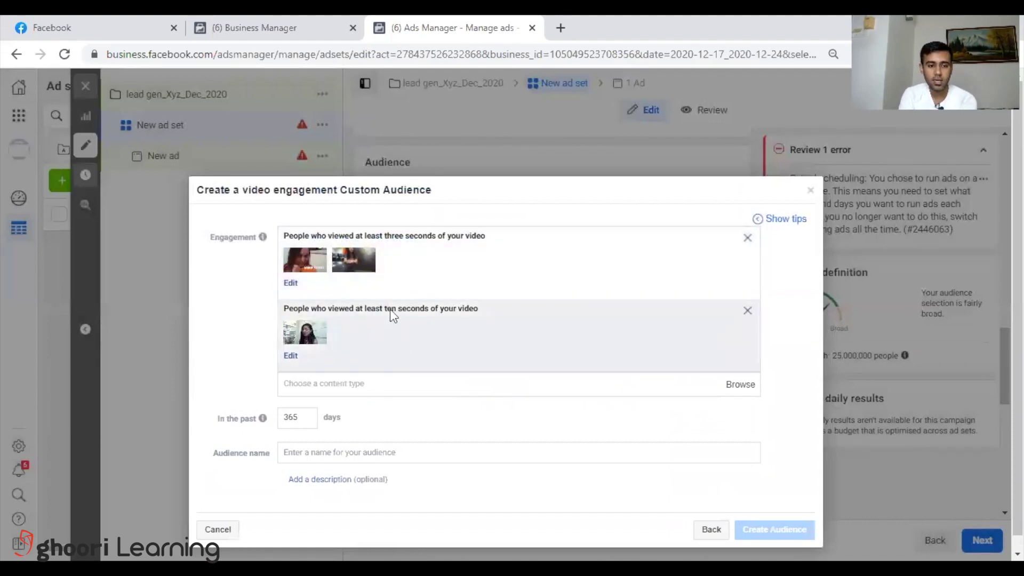
Step: Set the engagement period to the past 15 days, name the audience Video Ghoori learning, and create it
scroll(367, 357, down, 1)
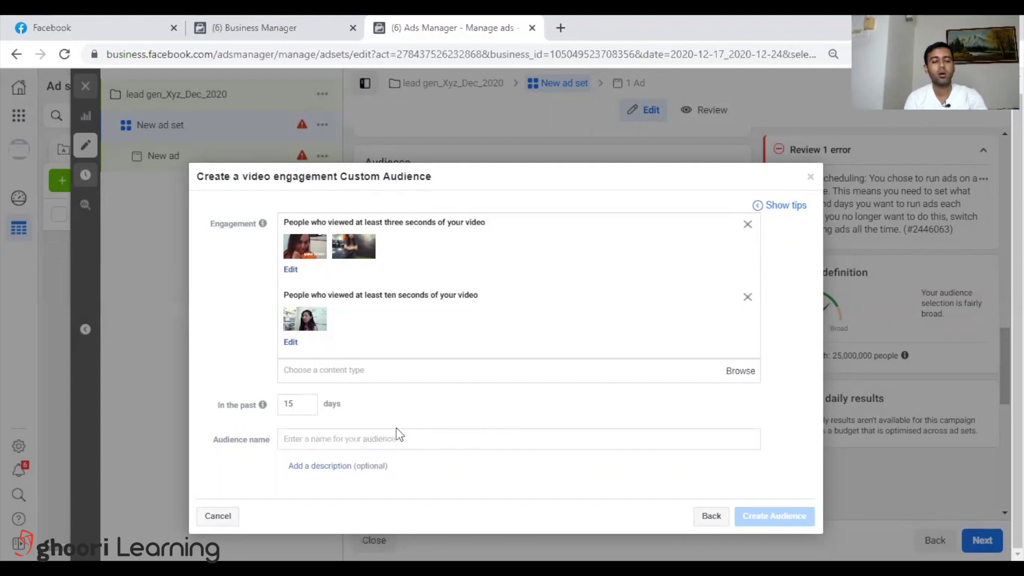
text(Video G)
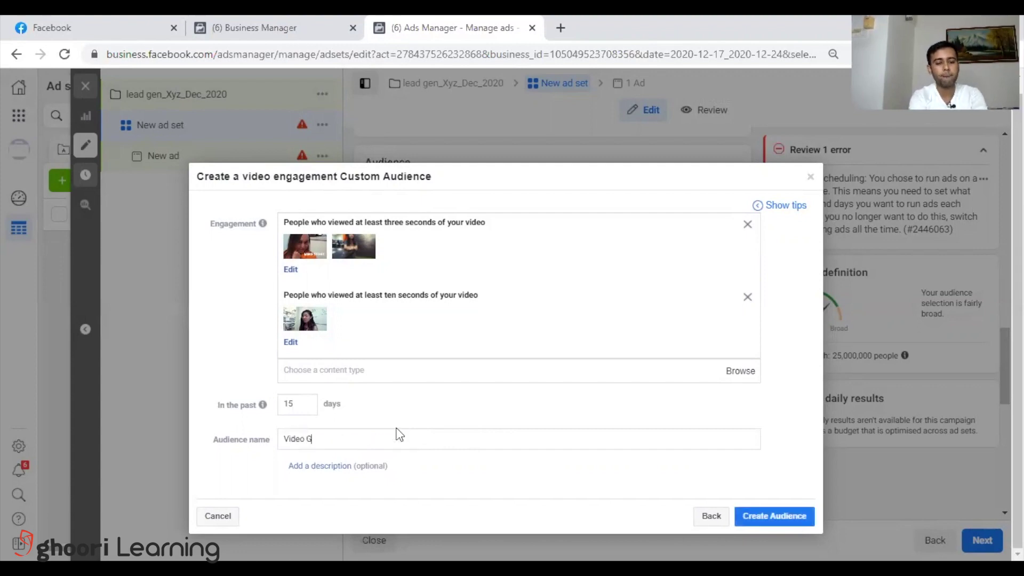
text(hoori learning)
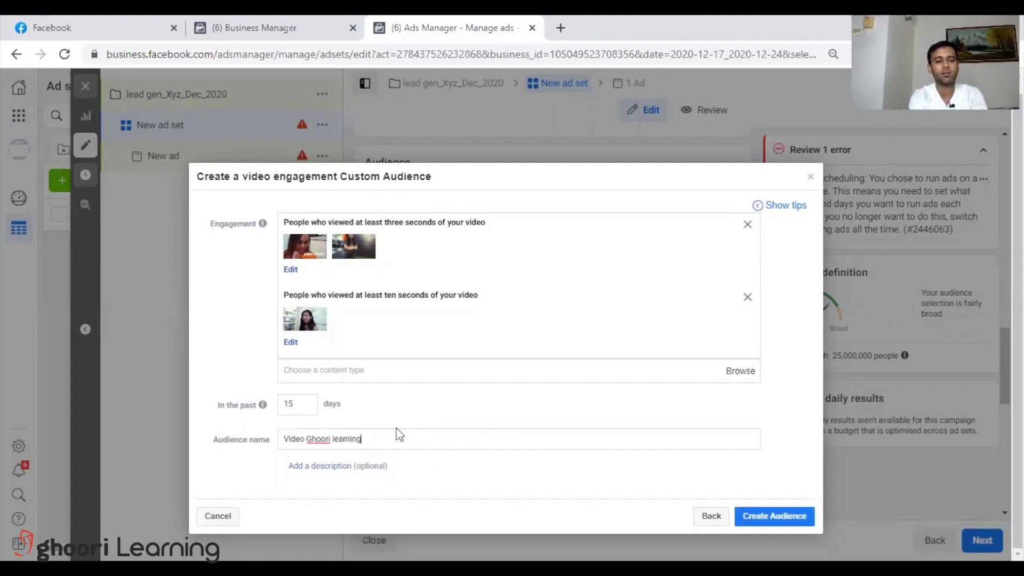
click(788, 525)
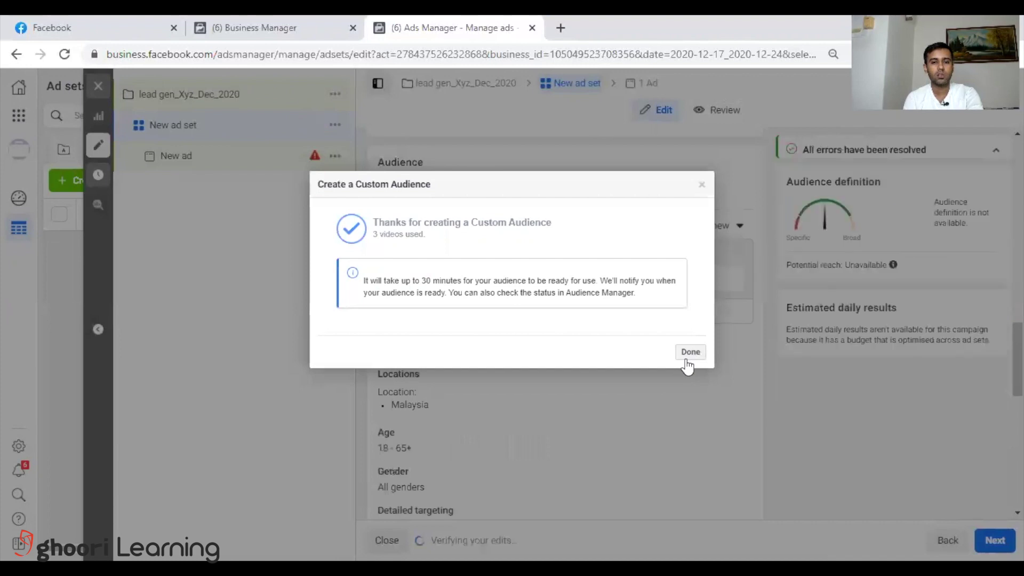
click(685, 357)
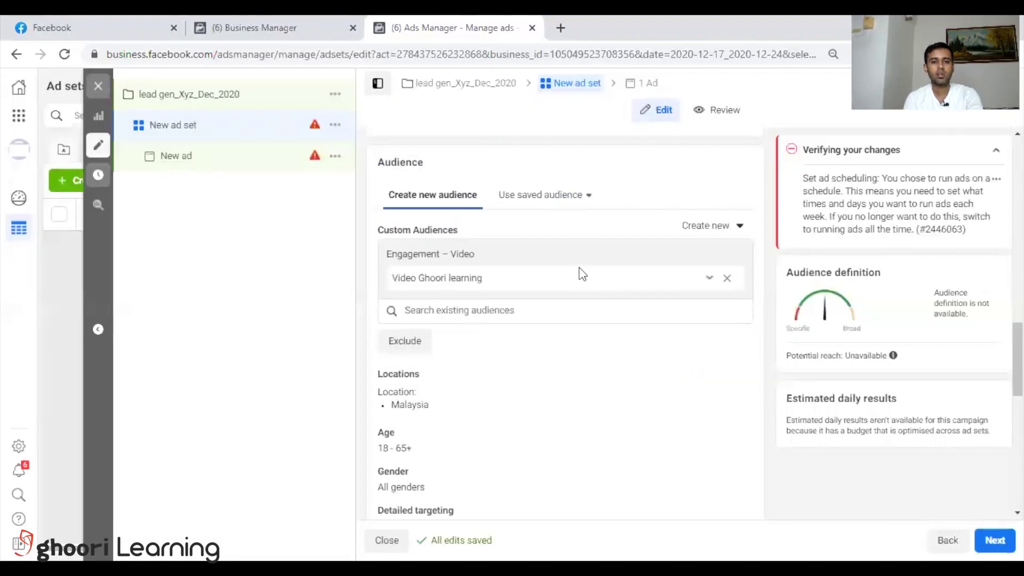
Step: Create a Lookalike Audience from Video Ghoori learning for Malaysia, widening the audience size well beyond 1%
click(709, 277)
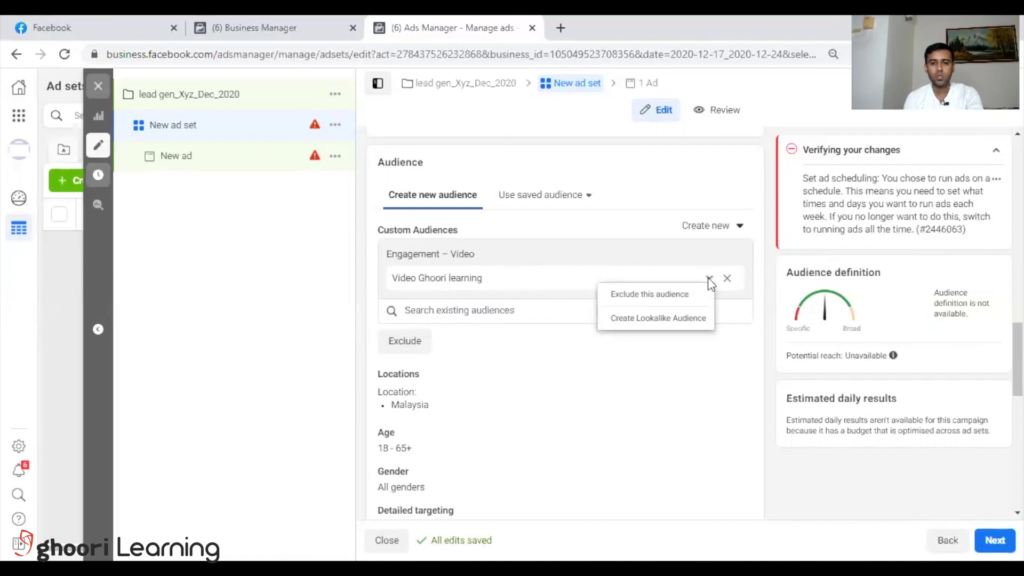
click(659, 318)
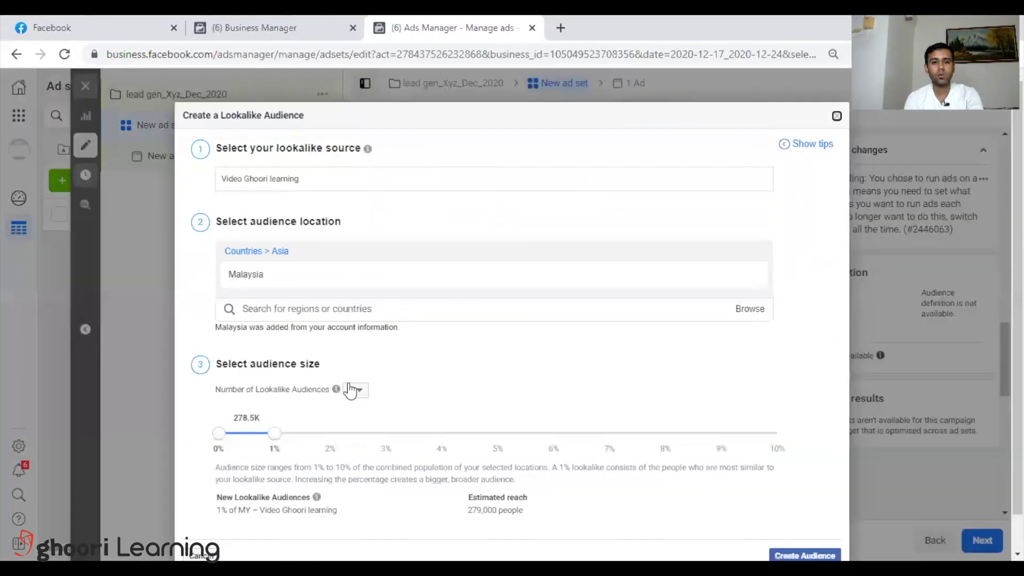
drag(274, 434, 625, 438)
click(806, 518)
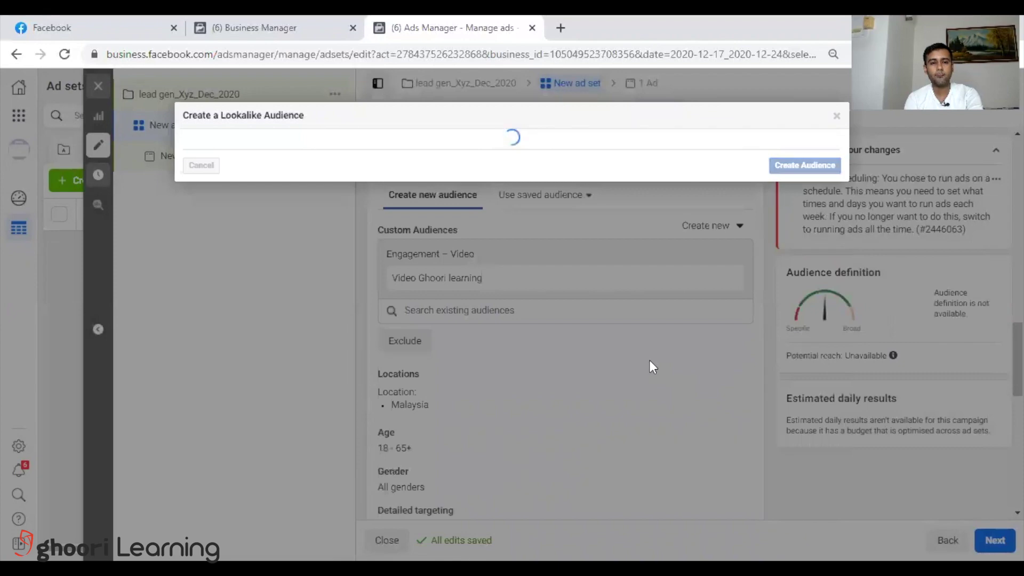